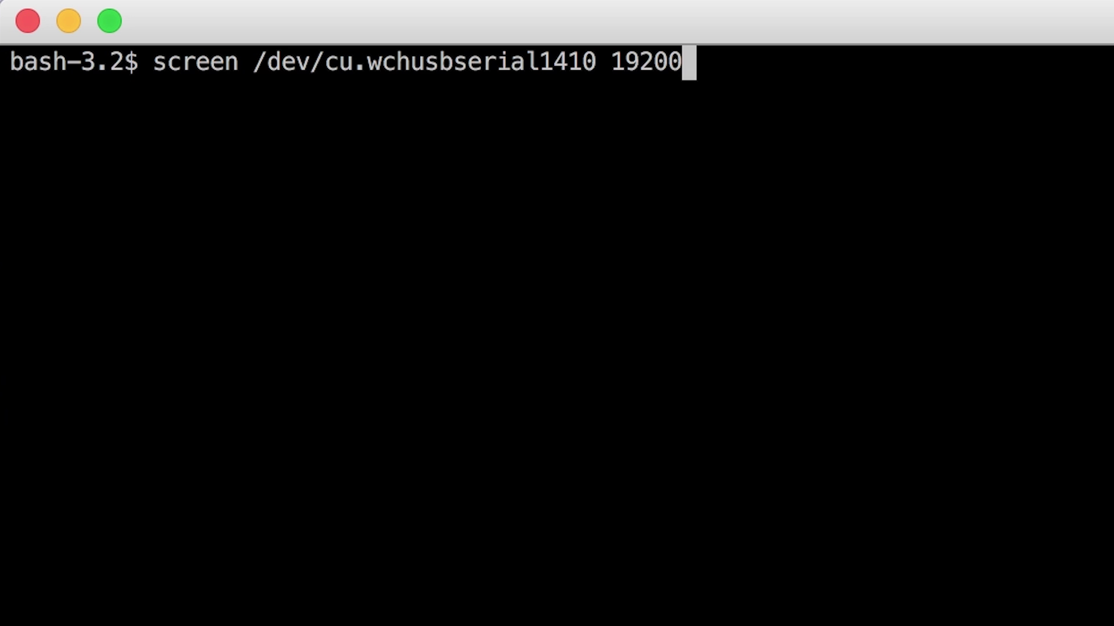
{"action": "key", "text": "Return"}
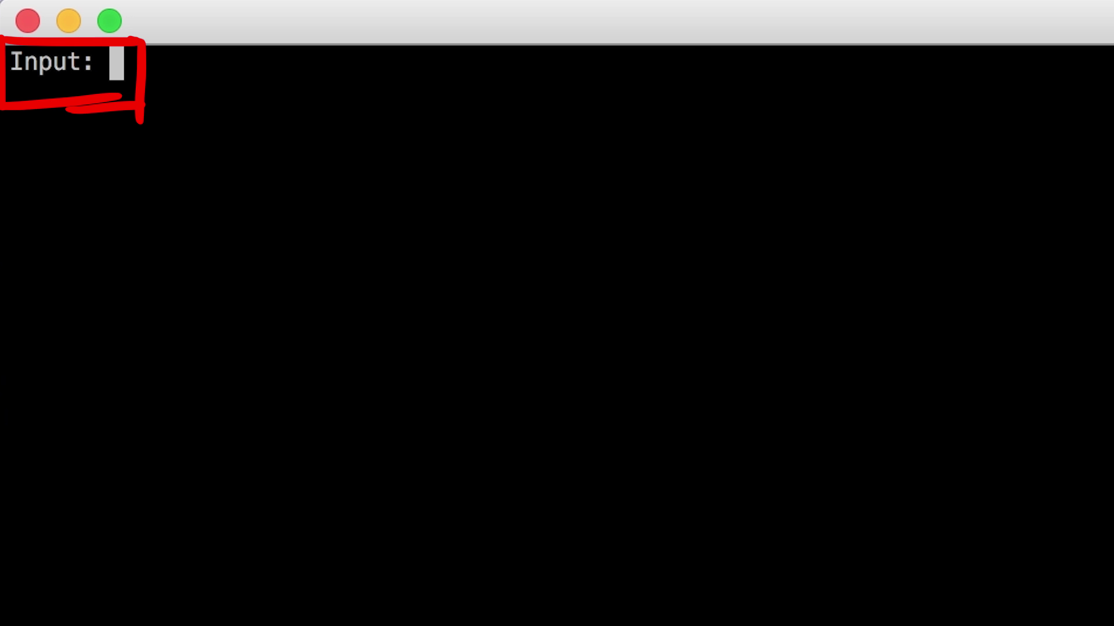
{"action": "type", "text": "asd"}
{"action": "key", "text": "Return"}
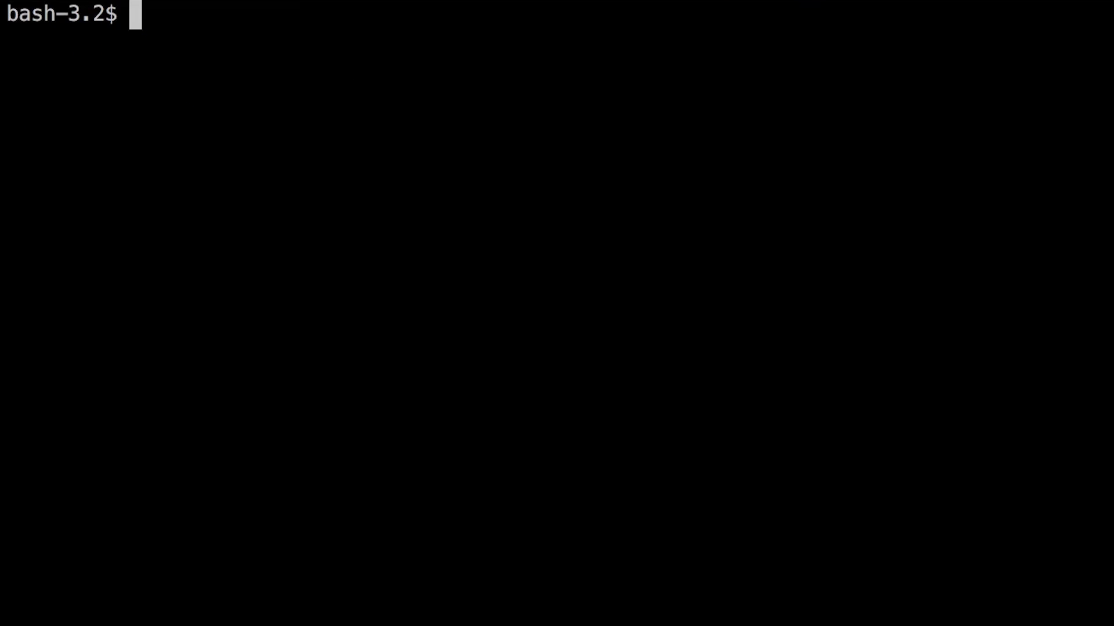
{"action": "type", "text": "file Jumpy.bin"}
{"action": "key", "text": "Return"}
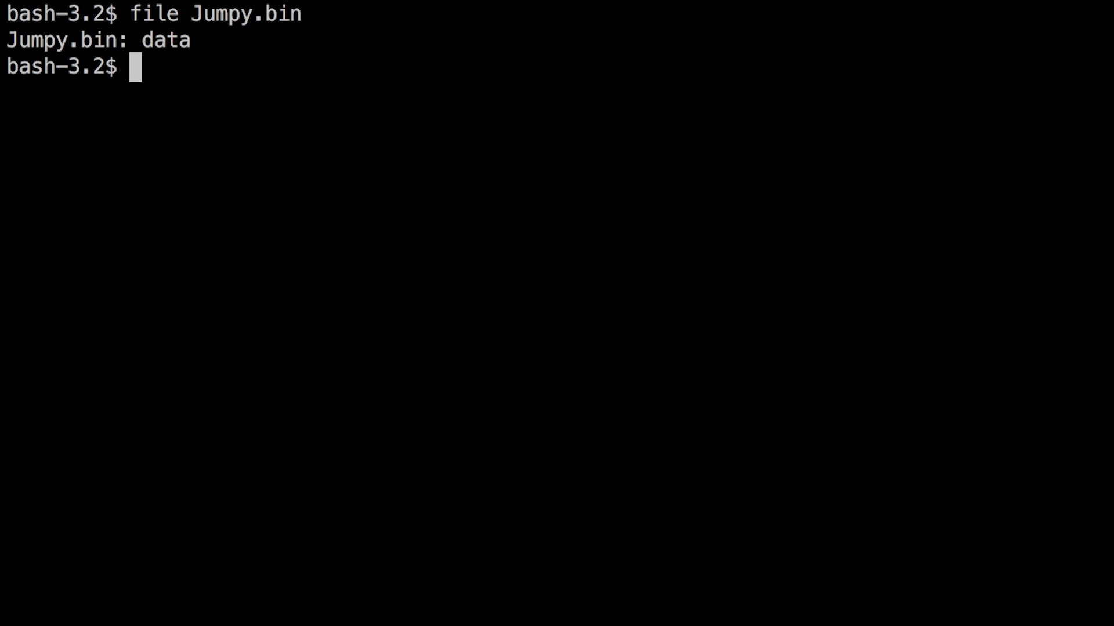
{"action": "type", "text": "strings "}
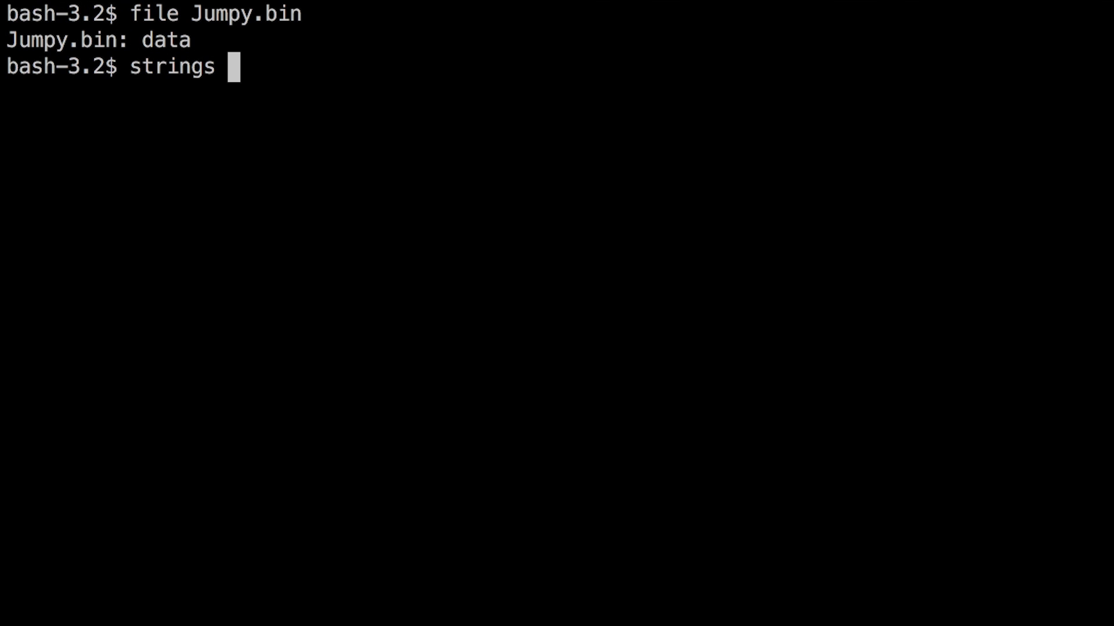
{"action": "type", "text": "Jumpy.bin"}
{"action": "key", "text": "Return"}
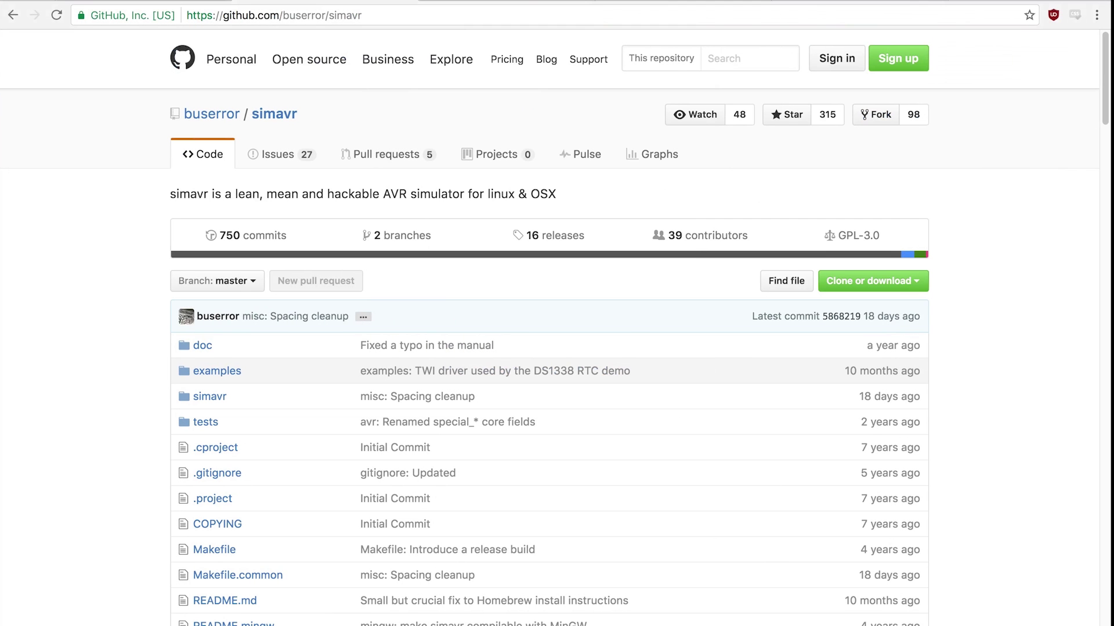
{"action": "scroll", "coordinate": [549, 327], "scroll_direction": "down", "scroll_amount": 1}
{"action": "scroll", "coordinate": [551, 327], "scroll_direction": "down", "scroll_amount": 5}
{"action": "scroll", "coordinate": [550, 328], "scroll_direction": "down", "scroll_amount": 5}
{"action": "scroll", "coordinate": [551, 327], "scroll_direction": "down", "scroll_amount": 5}
{"action": "scroll", "coordinate": [550, 328], "scroll_direction": "down", "scroll_amount": 1}
{"action": "scroll", "coordinate": [550, 328], "scroll_direction": "down", "scroll_amount": 2}
{"action": "scroll", "coordinate": [550, 328], "scroll_direction": "down", "scroll_amount": 4}
{"action": "scroll", "coordinate": [550, 329], "scroll_direction": "down", "scroll_amount": 2}
{"action": "scroll", "coordinate": [549, 328], "scroll_direction": "down", "scroll_amount": 3}
{"action": "scroll", "coordinate": [550, 328], "scroll_direction": "down", "scroll_amount": 2}
{"action": "scroll", "coordinate": [551, 329], "scroll_direction": "down", "scroll_amount": 3}
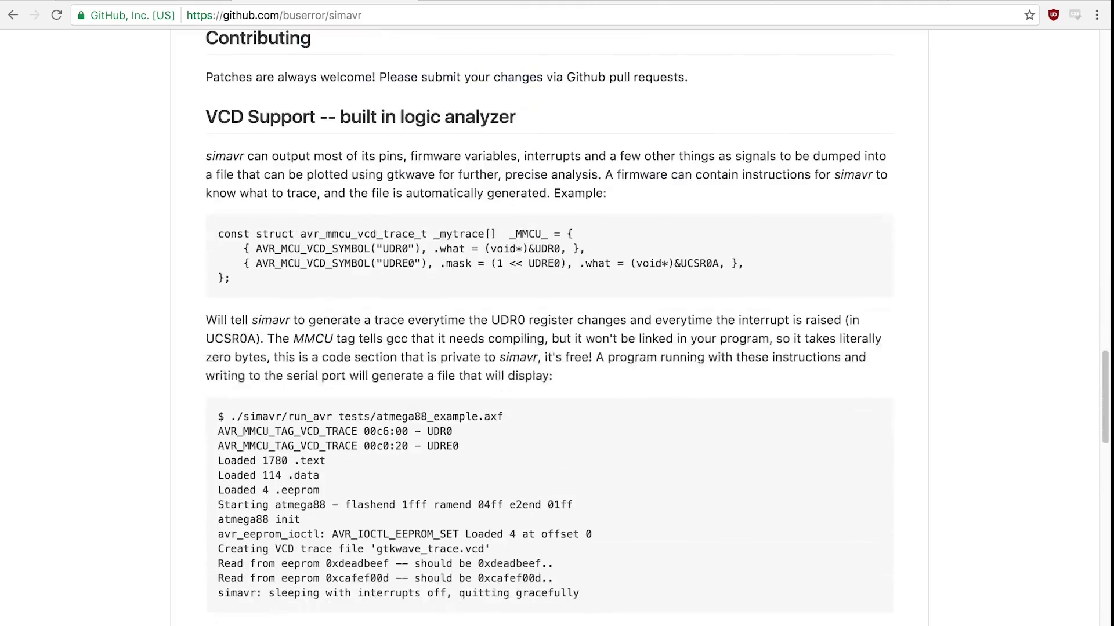
{"action": "scroll", "coordinate": [549, 328], "scroll_direction": "down", "scroll_amount": 2}
{"action": "scroll", "coordinate": [550, 328], "scroll_direction": "down", "scroll_amount": 5}
{"action": "scroll", "coordinate": [550, 328], "scroll_direction": "down", "scroll_amount": 5}
{"action": "scroll", "coordinate": [550, 328], "scroll_direction": "down", "scroll_amount": 3}
{"action": "scroll", "coordinate": [550, 328], "scroll_direction": "down", "scroll_amount": 1}
{"action": "scroll", "coordinate": [549, 328], "scroll_direction": "up", "scroll_amount": 10}
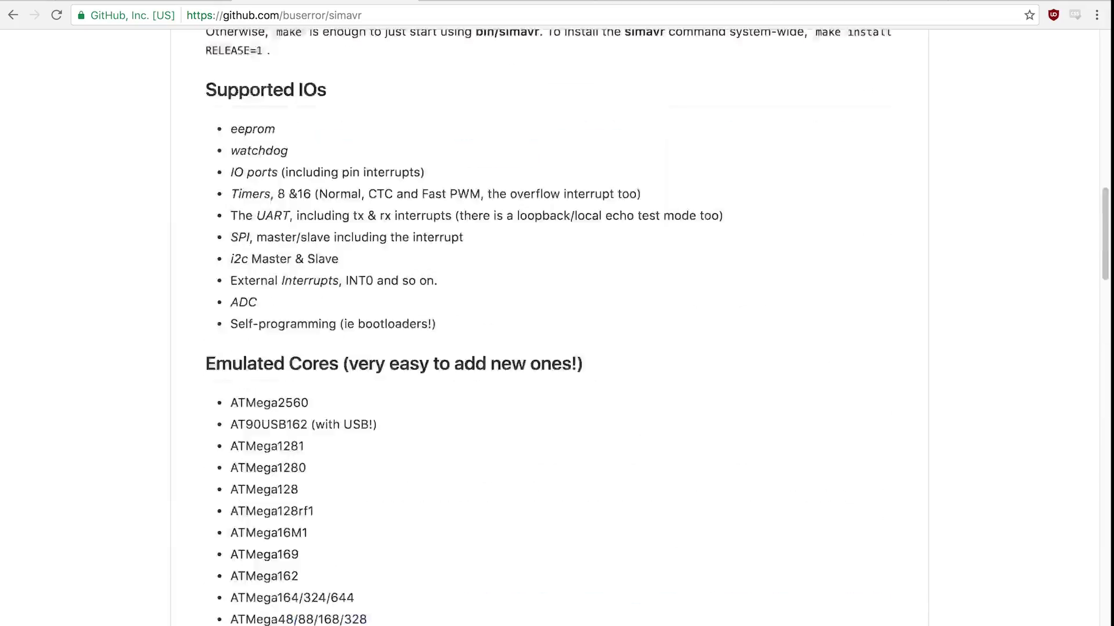
{"action": "scroll", "coordinate": [550, 328], "scroll_direction": "up", "scroll_amount": 10}
{"action": "scroll", "coordinate": [550, 328], "scroll_direction": "up", "scroll_amount": 1}
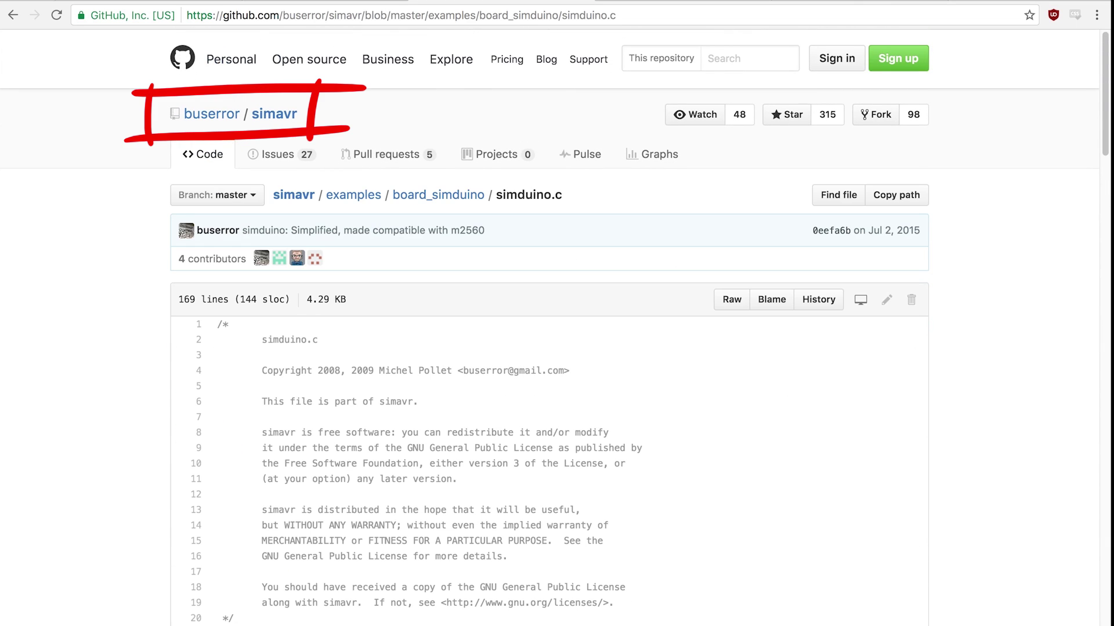
{"action": "scroll", "coordinate": [550, 348], "scroll_direction": "down", "scroll_amount": 3}
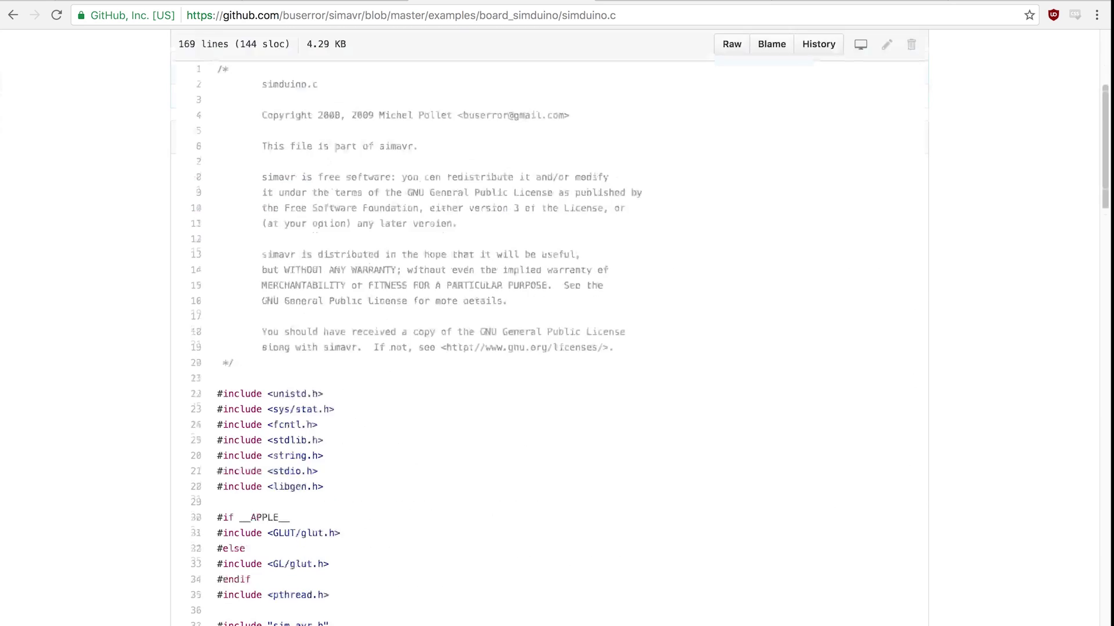
{"action": "scroll", "coordinate": [550, 348], "scroll_direction": "down", "scroll_amount": 4}
{"action": "scroll", "coordinate": [549, 348], "scroll_direction": "down", "scroll_amount": 4}
{"action": "scroll", "coordinate": [550, 326], "scroll_direction": "down", "scroll_amount": 5}
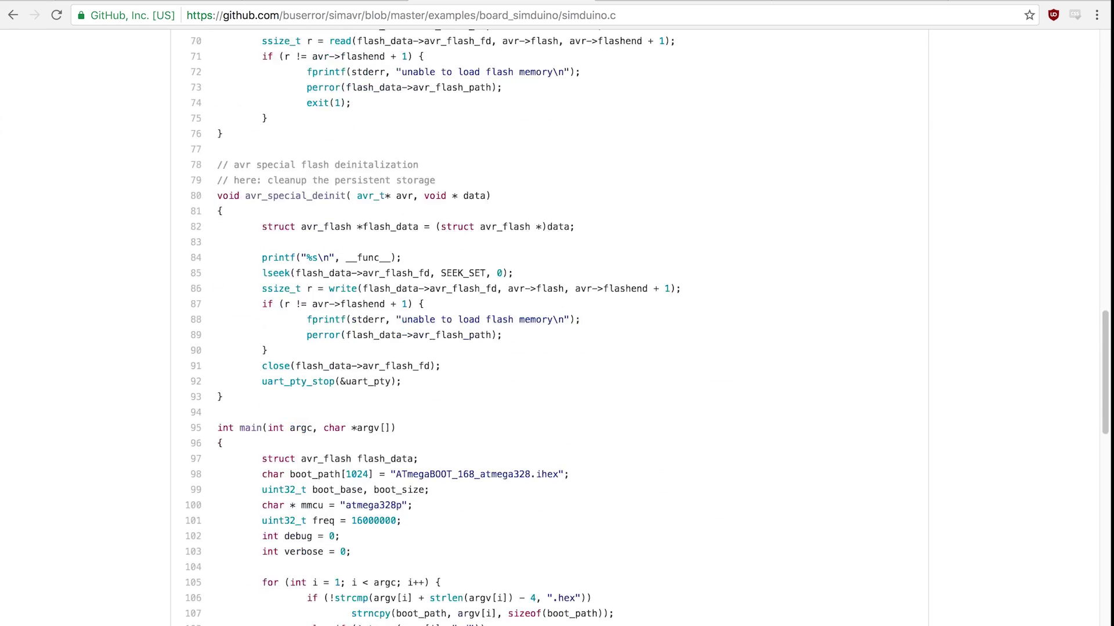
{"action": "scroll", "coordinate": [551, 326], "scroll_direction": "down", "scroll_amount": 6}
{"action": "scroll", "coordinate": [550, 327], "scroll_direction": "down", "scroll_amount": 6}
{"action": "scroll", "coordinate": [549, 348], "scroll_direction": "up", "scroll_amount": 10}
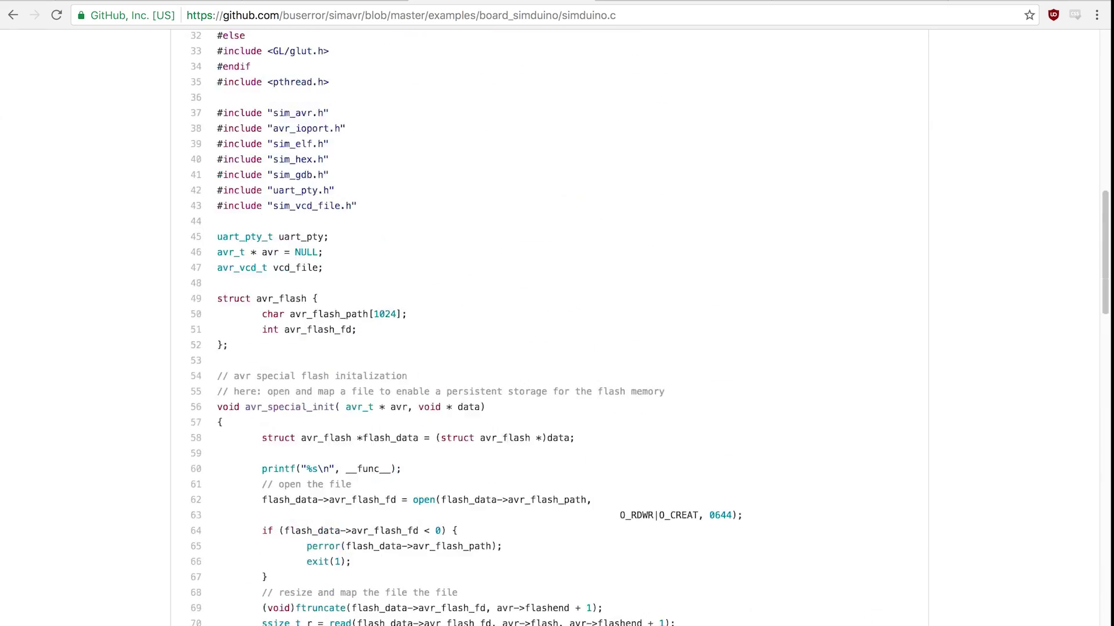
{"action": "scroll", "coordinate": [550, 348], "scroll_direction": "up", "scroll_amount": 5}
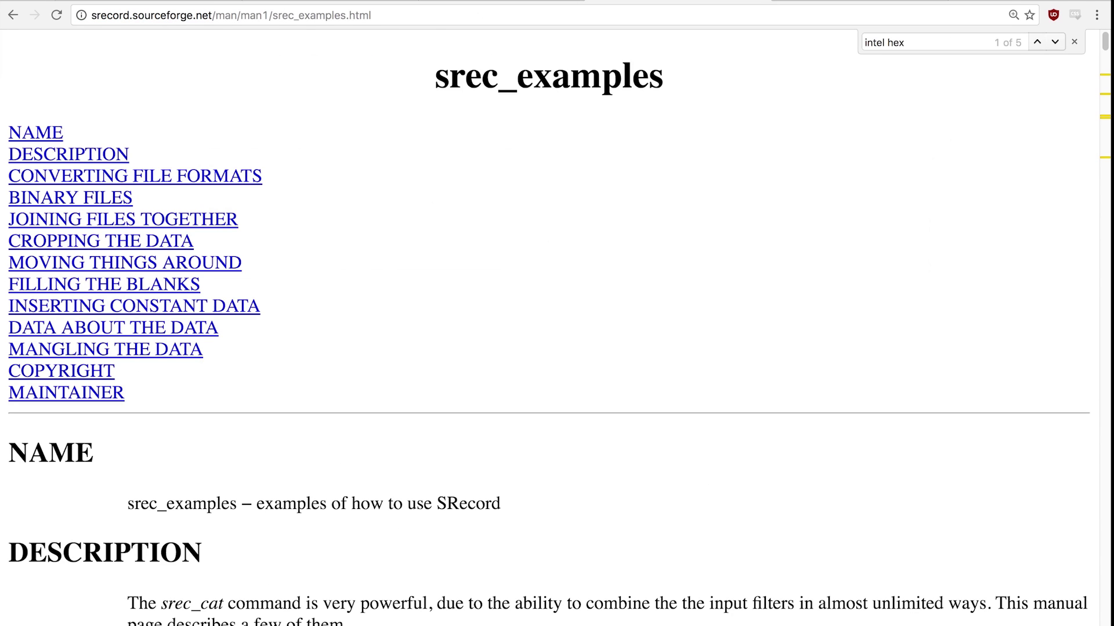
- Find 'intel hex' on the srec_examples page, then read the maxembedded AVR-GCC setup guide
{"action": "key", "text": "ctrl+f"}
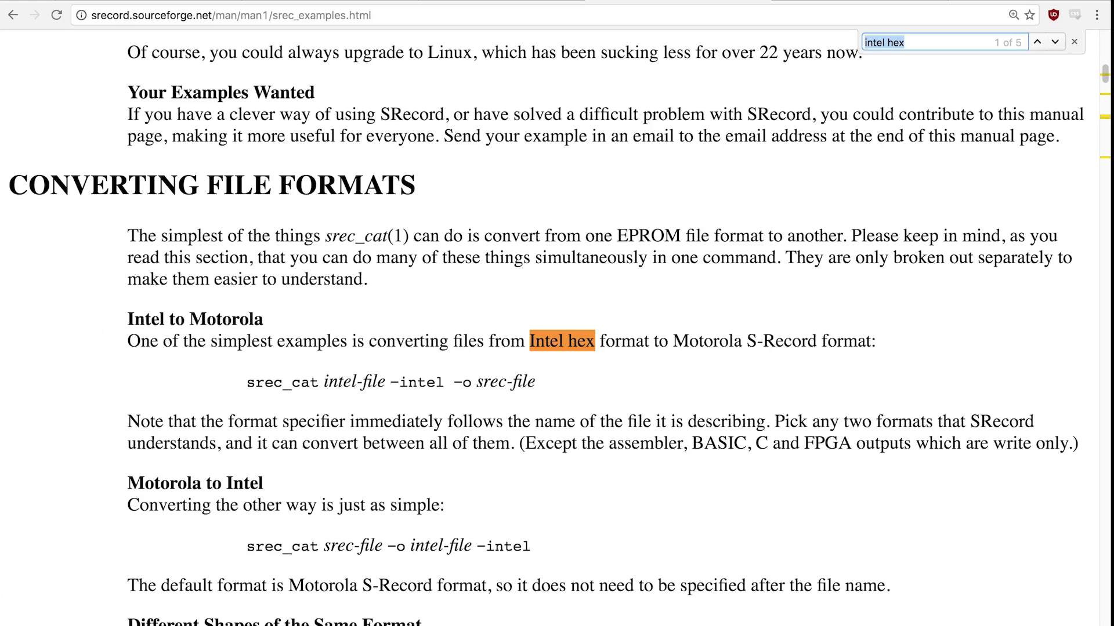
{"action": "scroll", "coordinate": [557, 348], "scroll_direction": "down", "scroll_amount": 1}
{"action": "scroll", "coordinate": [557, 348], "scroll_direction": "down", "scroll_amount": 2}
{"action": "scroll", "coordinate": [556, 348], "scroll_direction": "down", "scroll_amount": 2}
{"action": "scroll", "coordinate": [557, 348], "scroll_direction": "down", "scroll_amount": 1}
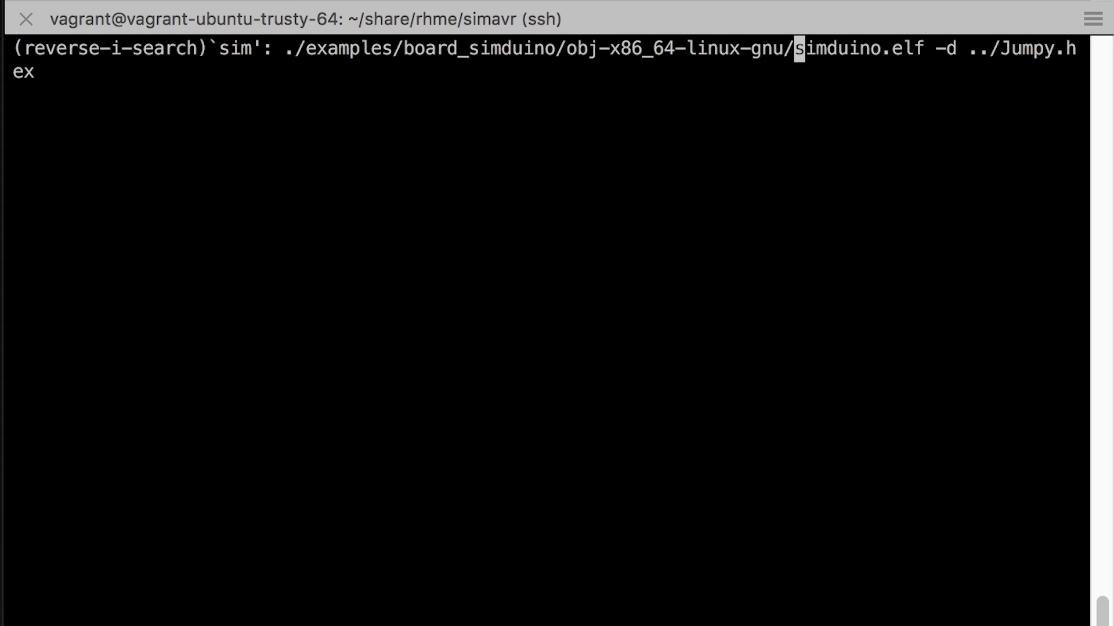
{"action": "key", "text": "Return"}
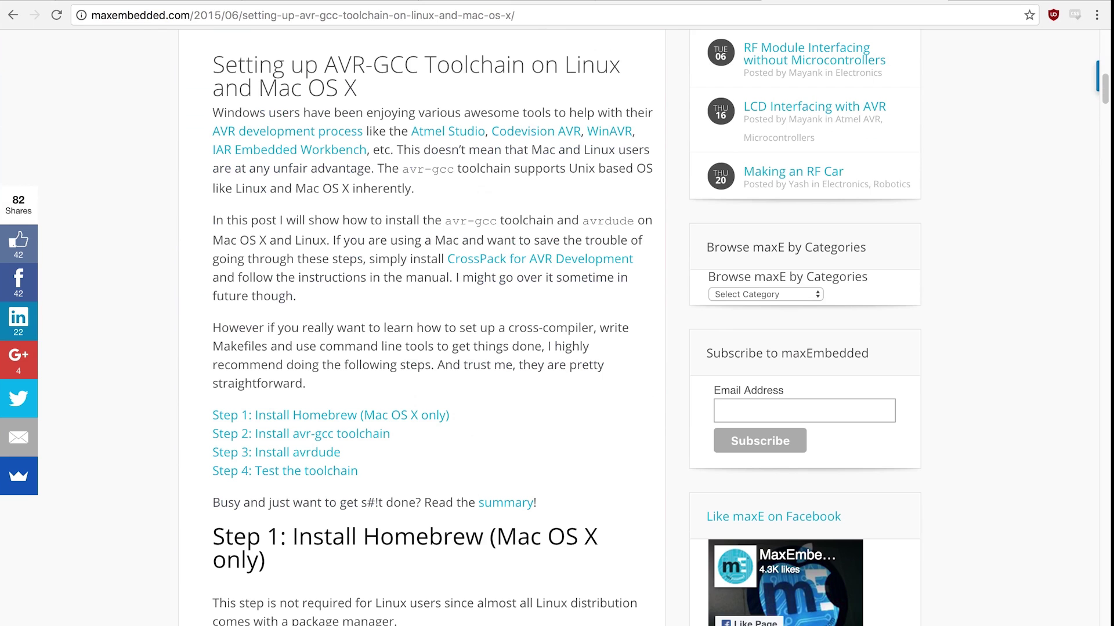
{"action": "scroll", "coordinate": [435, 348], "scroll_direction": "down", "scroll_amount": 1}
{"action": "scroll", "coordinate": [435, 348], "scroll_direction": "down", "scroll_amount": 3}
{"action": "scroll", "coordinate": [436, 348], "scroll_direction": "down", "scroll_amount": 2}
{"action": "scroll", "coordinate": [435, 348], "scroll_direction": "down", "scroll_amount": 2}
{"action": "scroll", "coordinate": [435, 348], "scroll_direction": "down", "scroll_amount": 2}
{"action": "scroll", "coordinate": [435, 348], "scroll_direction": "down", "scroll_amount": 4}
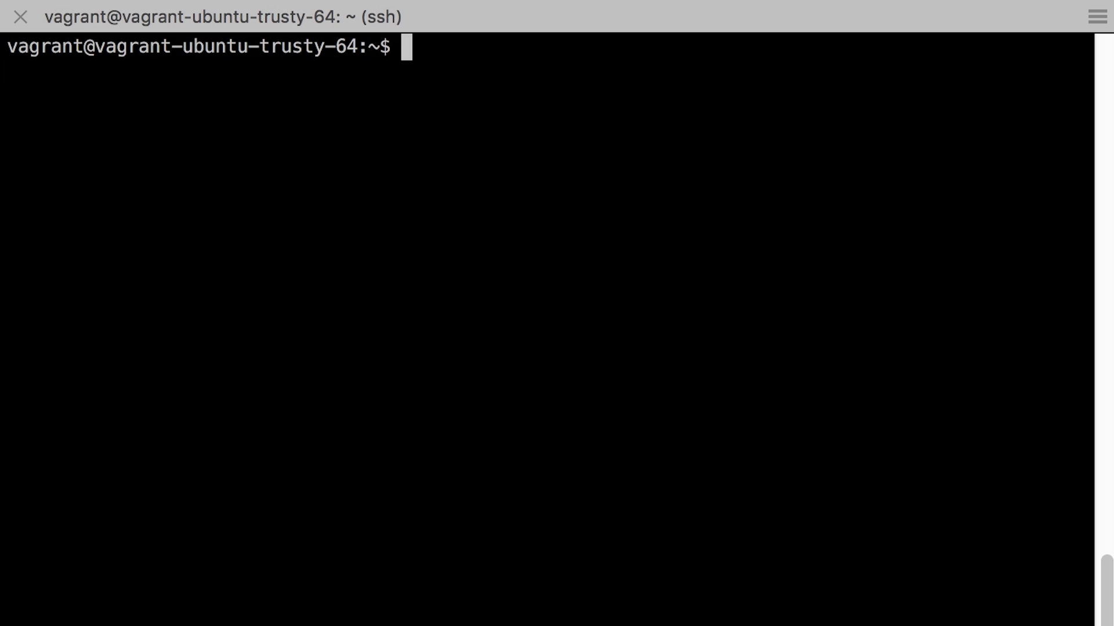
- Recall and run 'picocom /tmp/simavr-uart0' from the command history
{"action": "key", "text": "ctrl+r"}
{"action": "type", "text": "pic"}
{"action": "key", "text": "Return"}
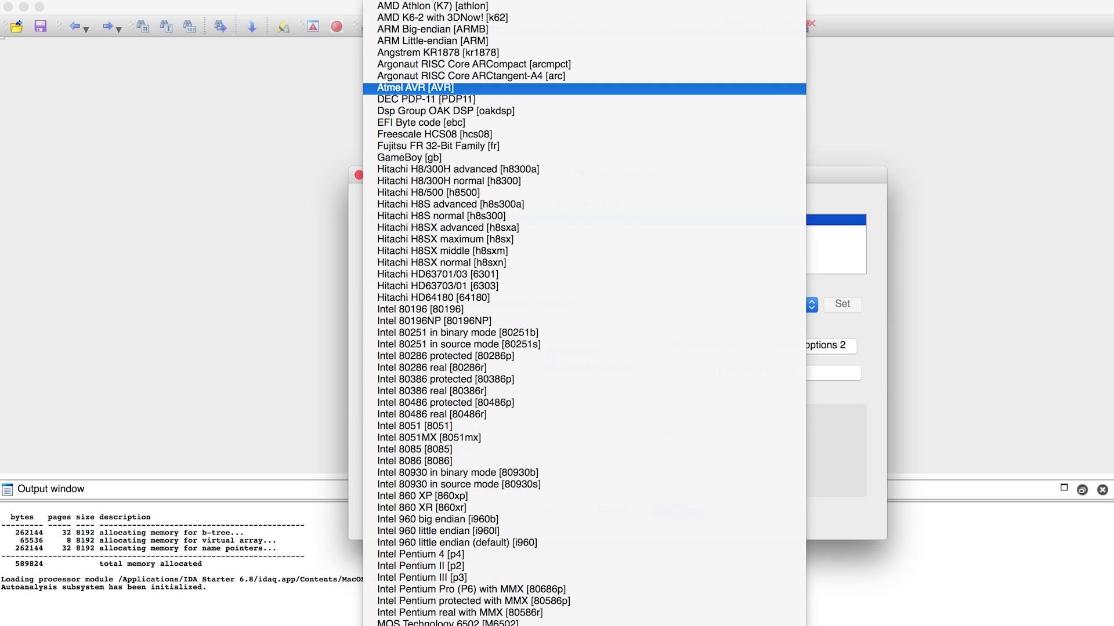
- Load Jumpy_original.bin as Atmel AVR on the ATmega32_L, then step through the RESET code
{"action": "left_click", "coordinate": [488, 89]}
{"action": "key", "text": "Return"}
{"action": "key", "text": "Return"}
{"action": "key", "text": "Return"}
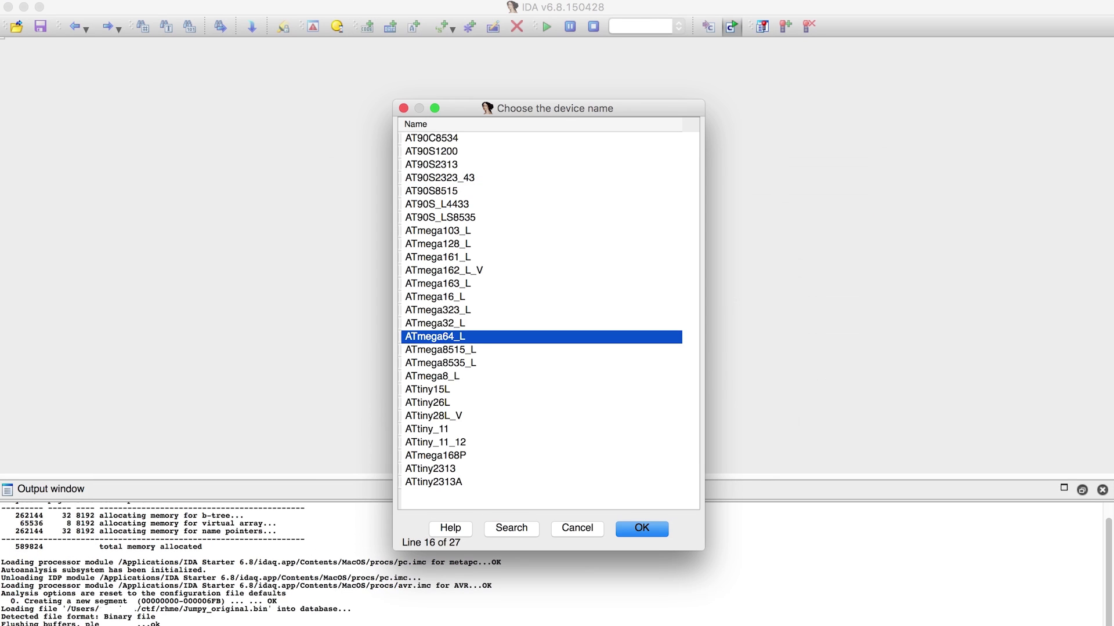
{"action": "key", "text": "Up"}
{"action": "key", "text": "Return"}
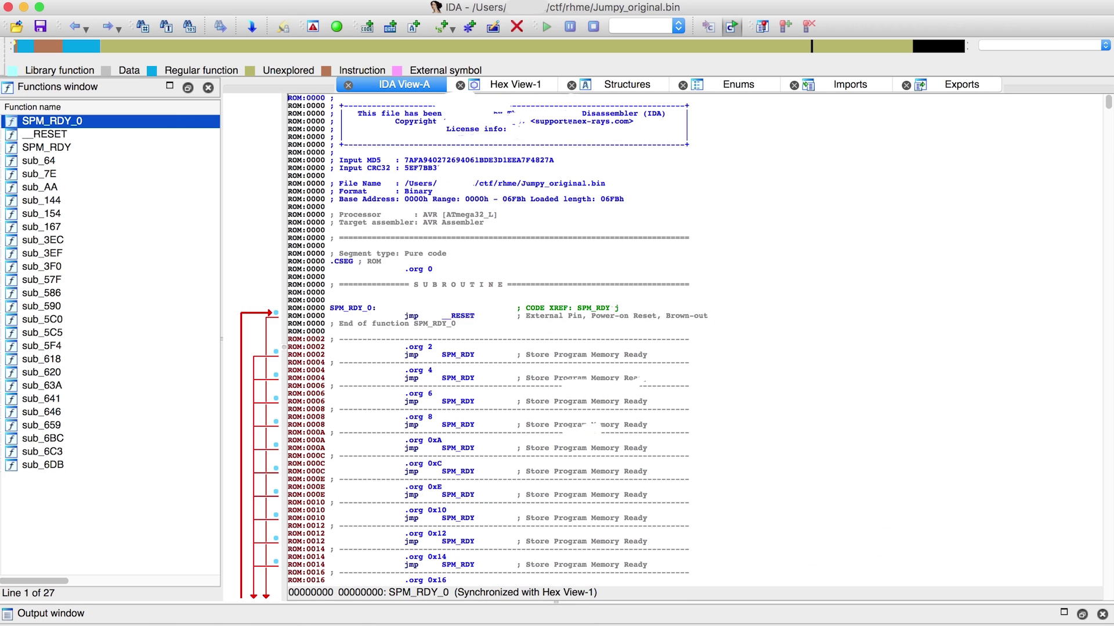
{"action": "scroll", "coordinate": [557, 348], "scroll_direction": "down", "scroll_amount": 10}
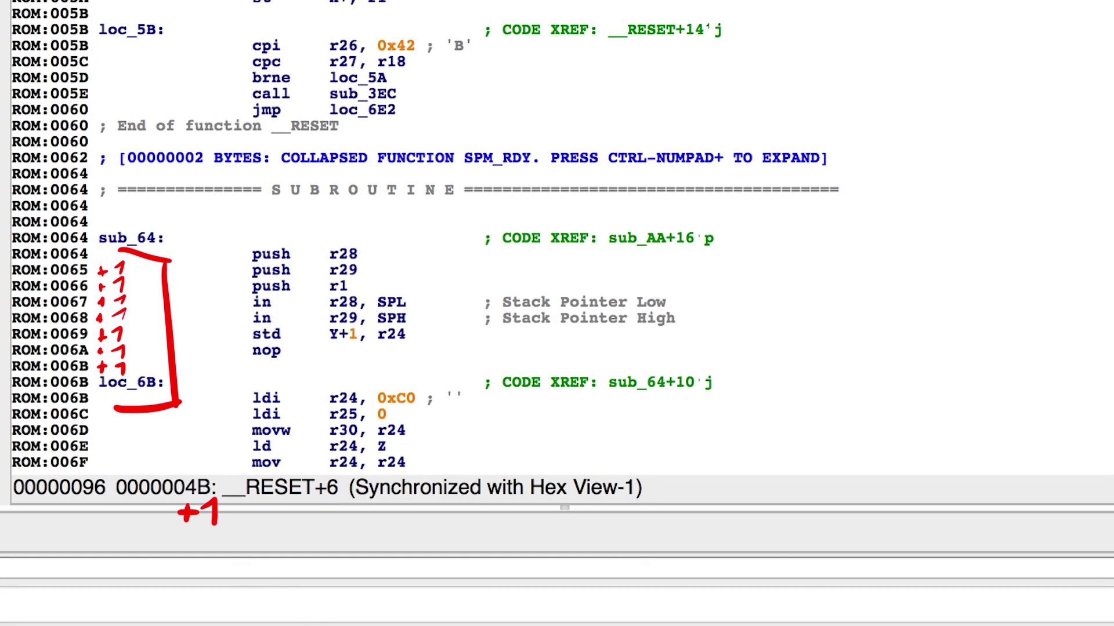
{"action": "key", "text": "Down"}
{"action": "key", "text": "Down"}
{"action": "key", "text": "Down"}
{"action": "key", "text": "Down"}
{"action": "key", "text": "Down"}
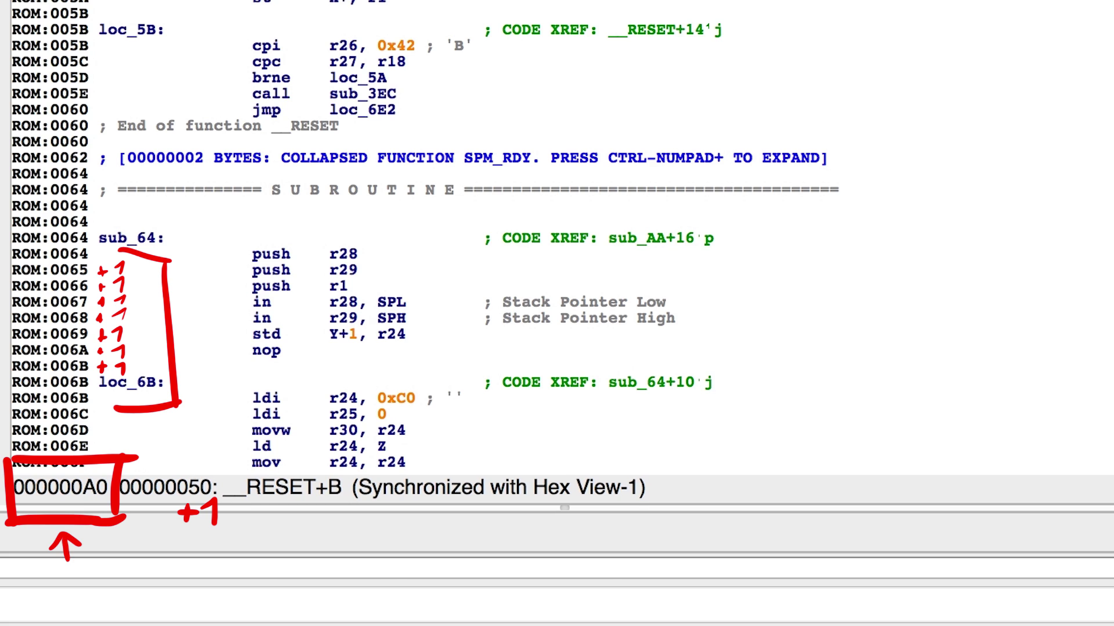
{"action": "key", "text": "Up"}
{"action": "key", "text": "Up"}
{"action": "key", "text": "Up"}
{"action": "key", "text": "Up"}
{"action": "key", "text": "Up"}
{"action": "key", "text": "Up"}
{"action": "key", "text": "Up"}
{"action": "key", "text": "Up"}
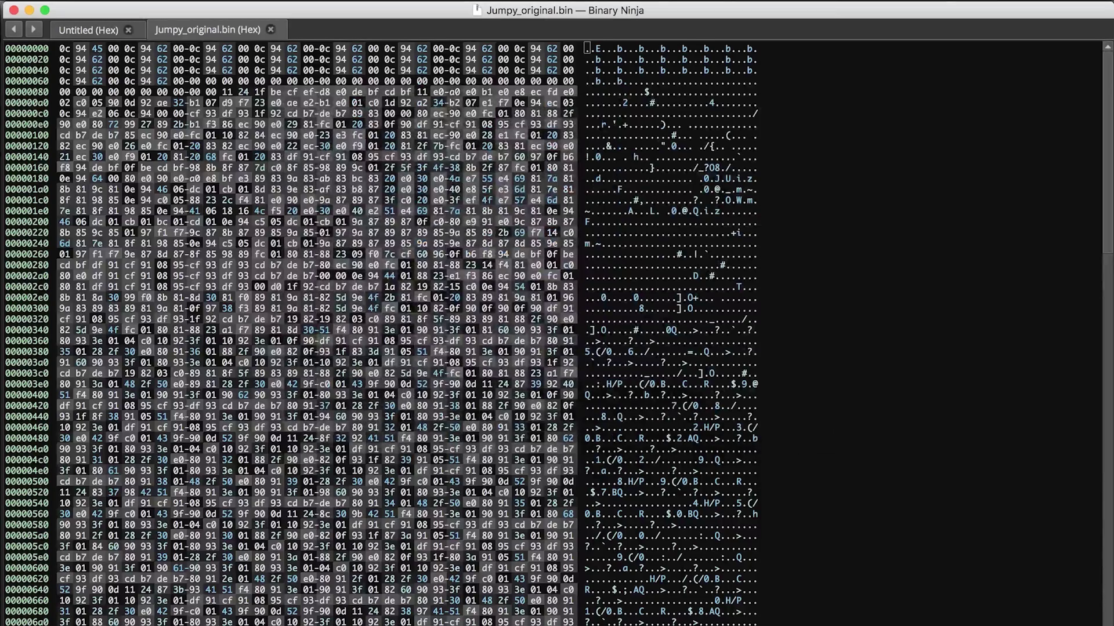
- Analyze the binary with AVR architecture and platform, toggling between sub_0's graph and linear view
{"action": "key", "text": "p"}
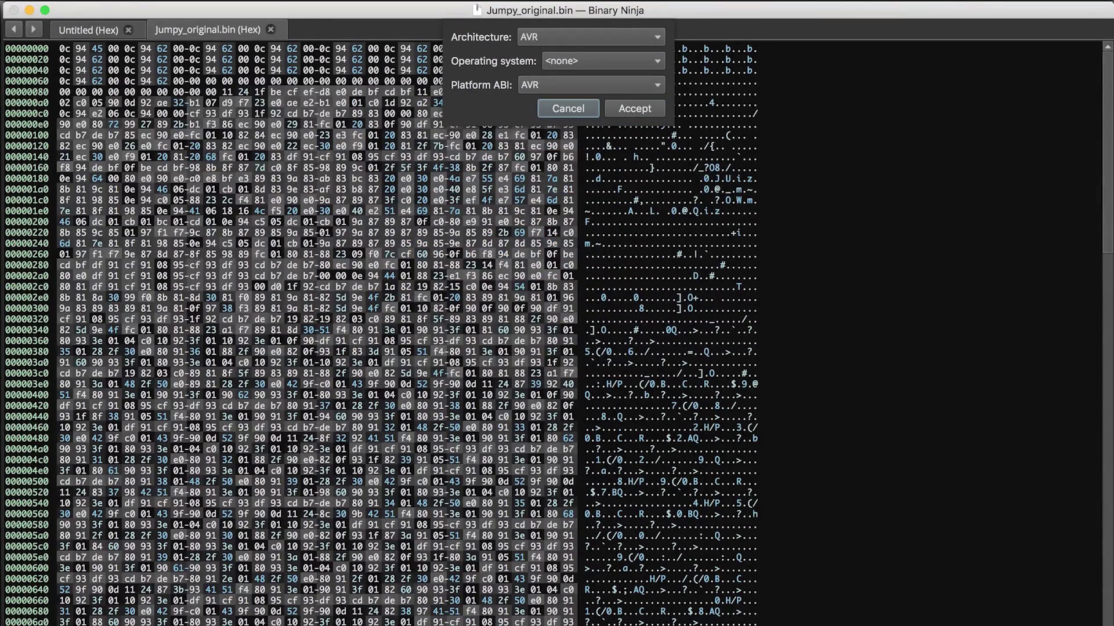
{"action": "key", "text": "Return"}
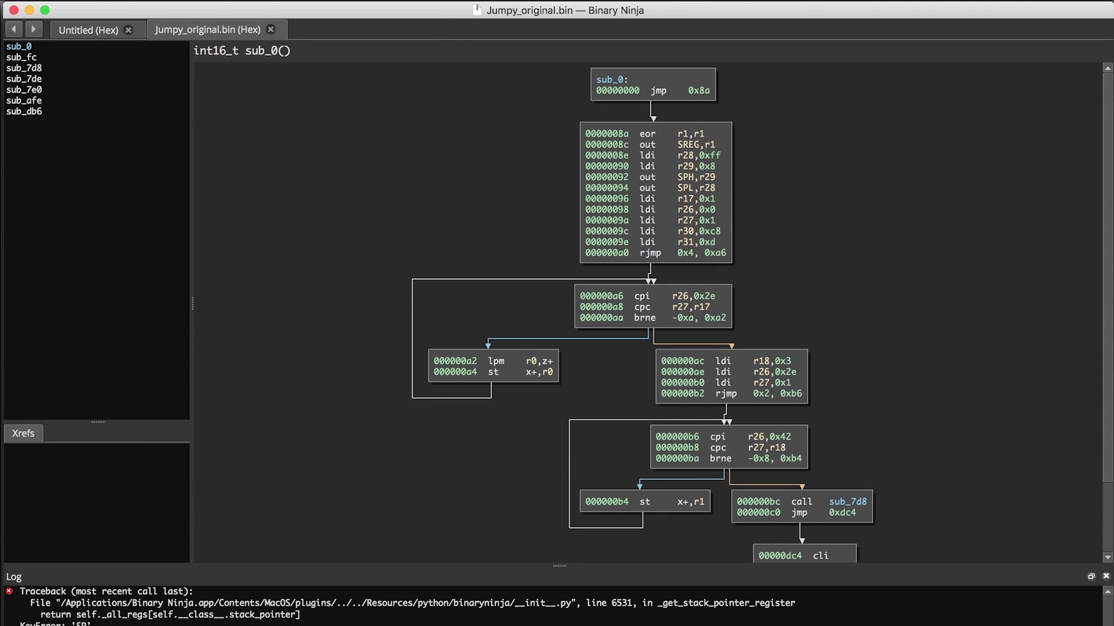
{"action": "key", "text": "space"}
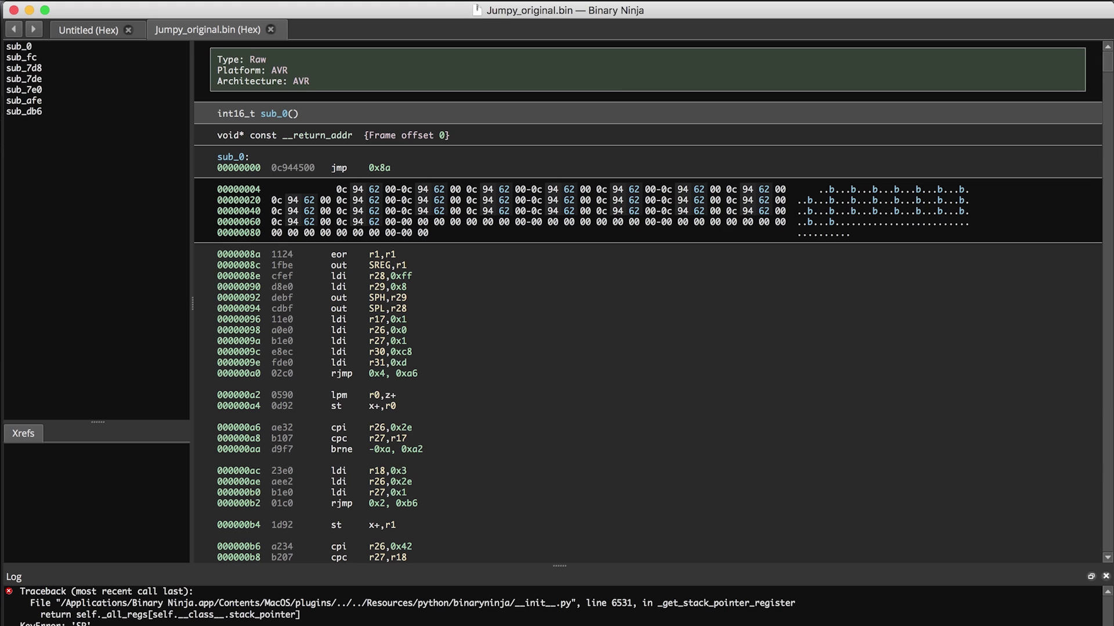
{"action": "key", "text": "space"}
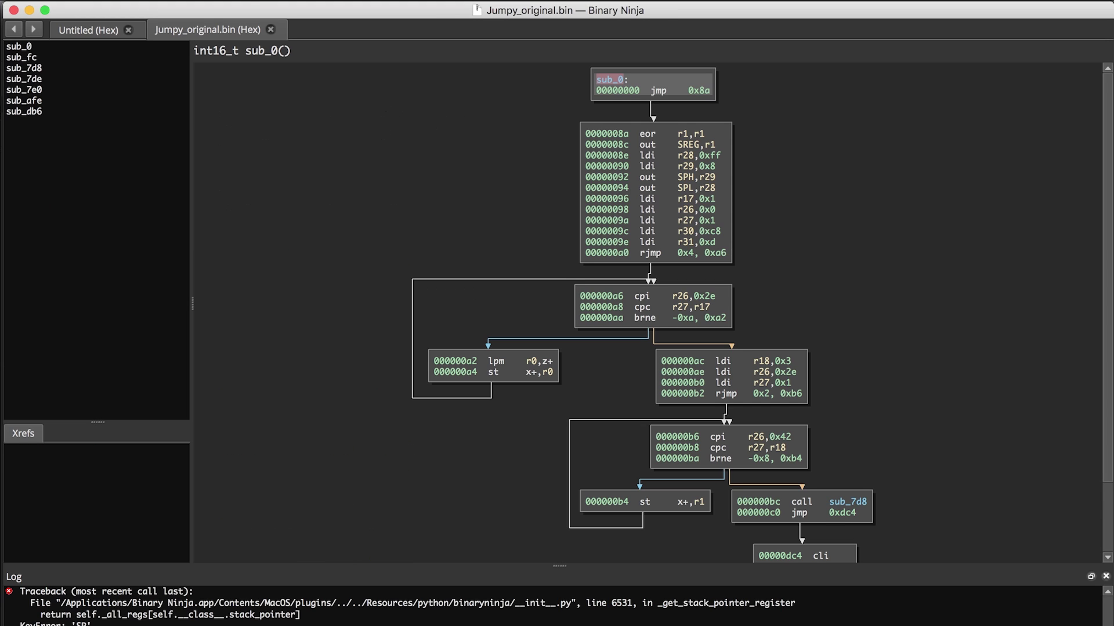
{"action": "key", "text": "space"}
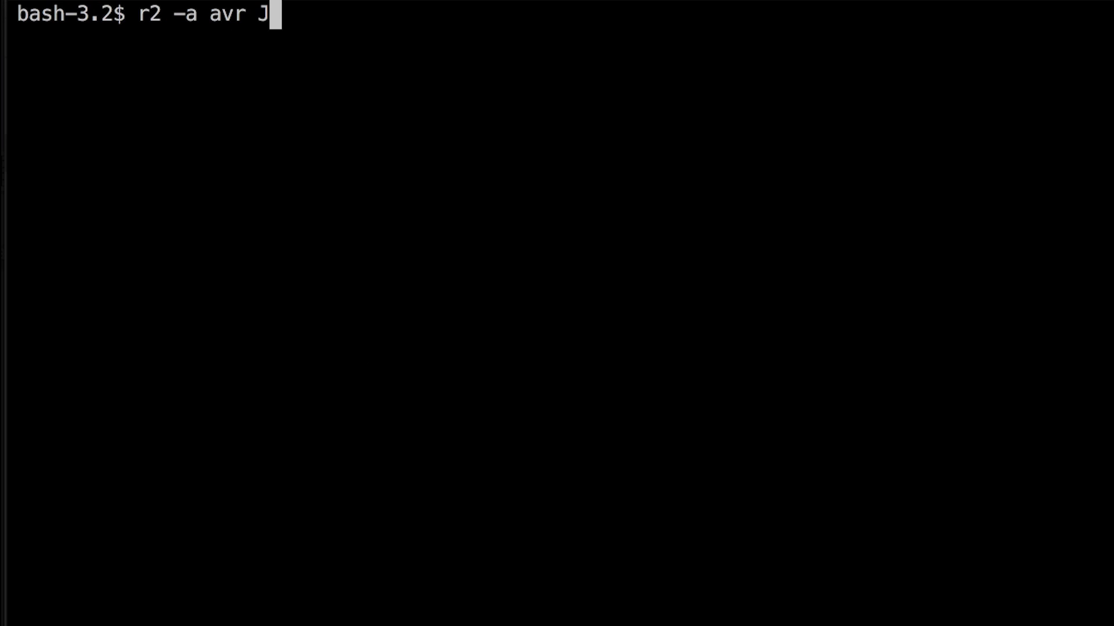
- Open Jumpy.bin as AVR in radare2, find 0xc6 references, and graph fcn.000000c8
{"action": "key", "text": "Return"}
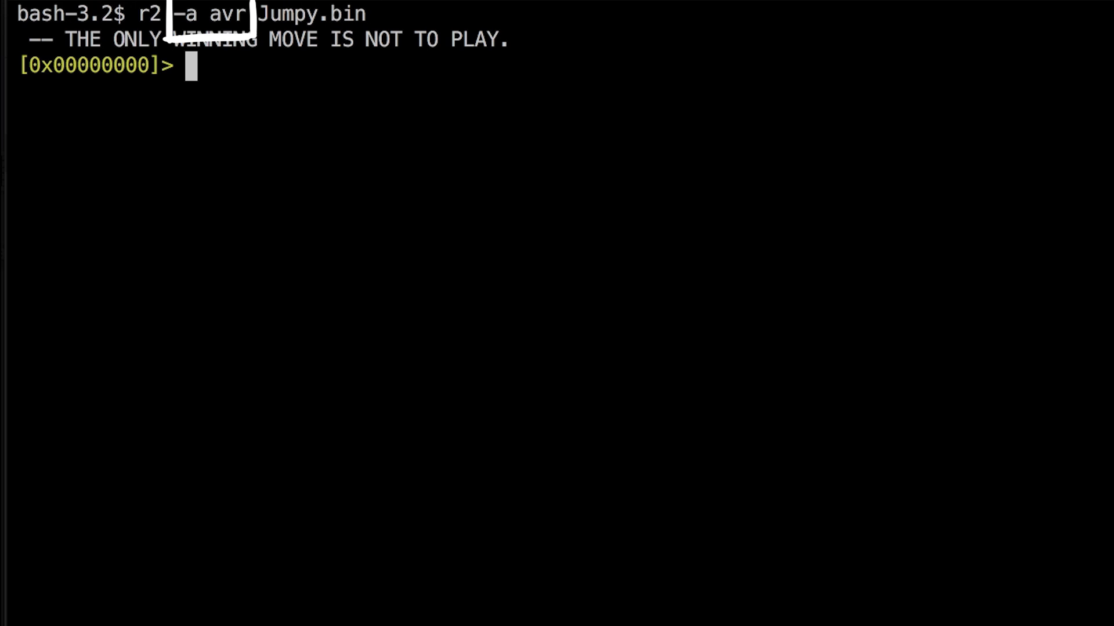
{"action": "type", "text": "aaa"}
{"action": "key", "text": "Return"}
{"action": "type", "text": "pD 0xdff ~0xc6"}
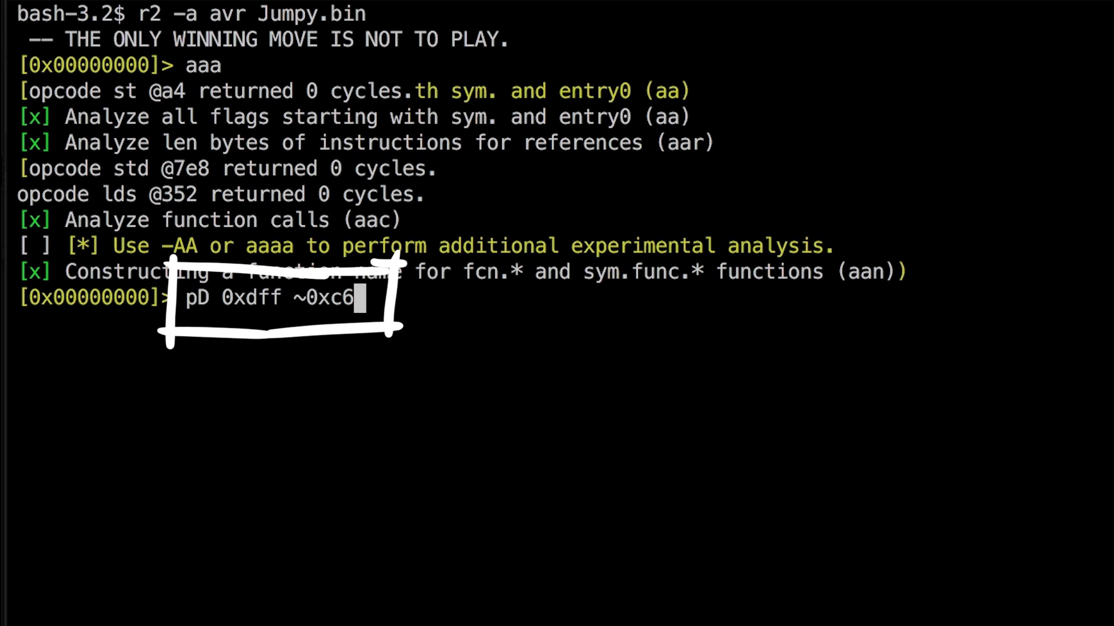
{"action": "key", "text": "Return"}
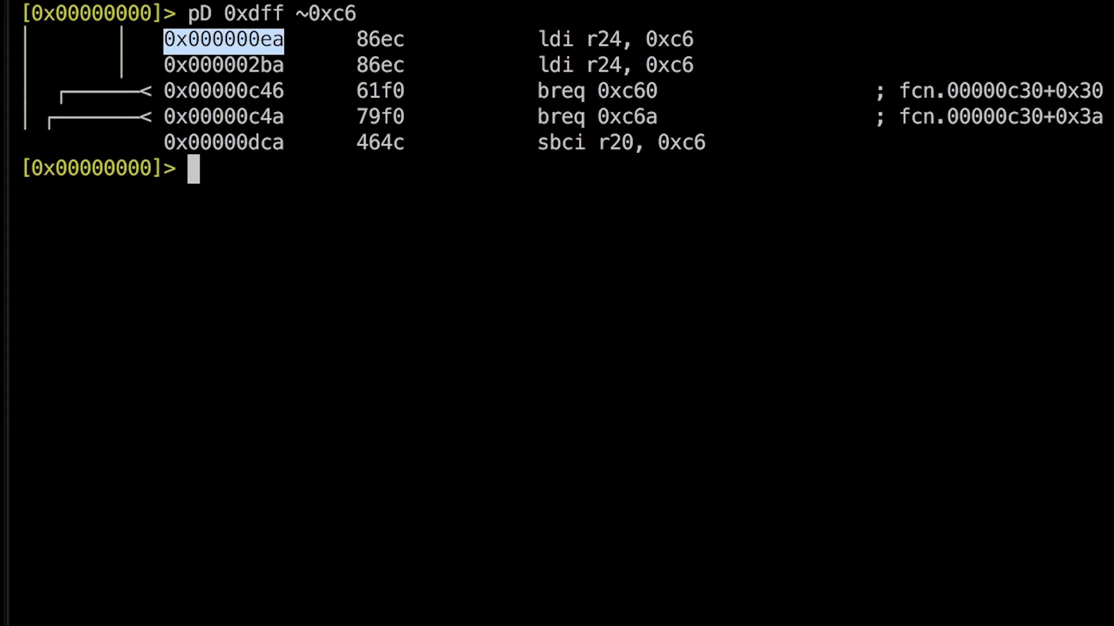
{"action": "type", "text": "p"}
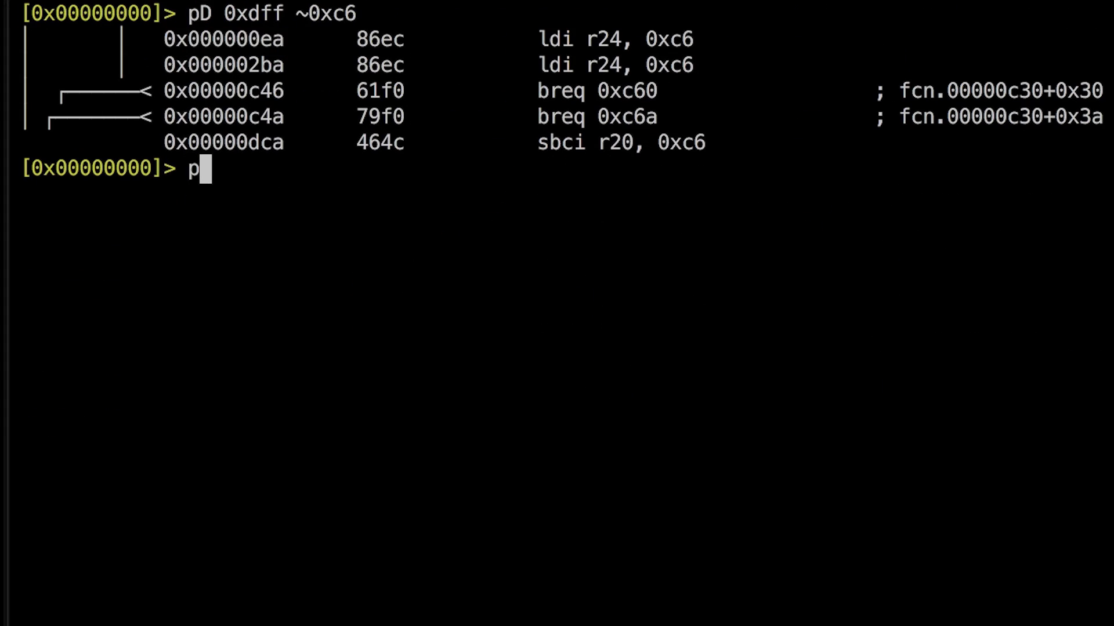
{"action": "type", "text": "df @0x000000ea"}
{"action": "key", "text": "Return"}
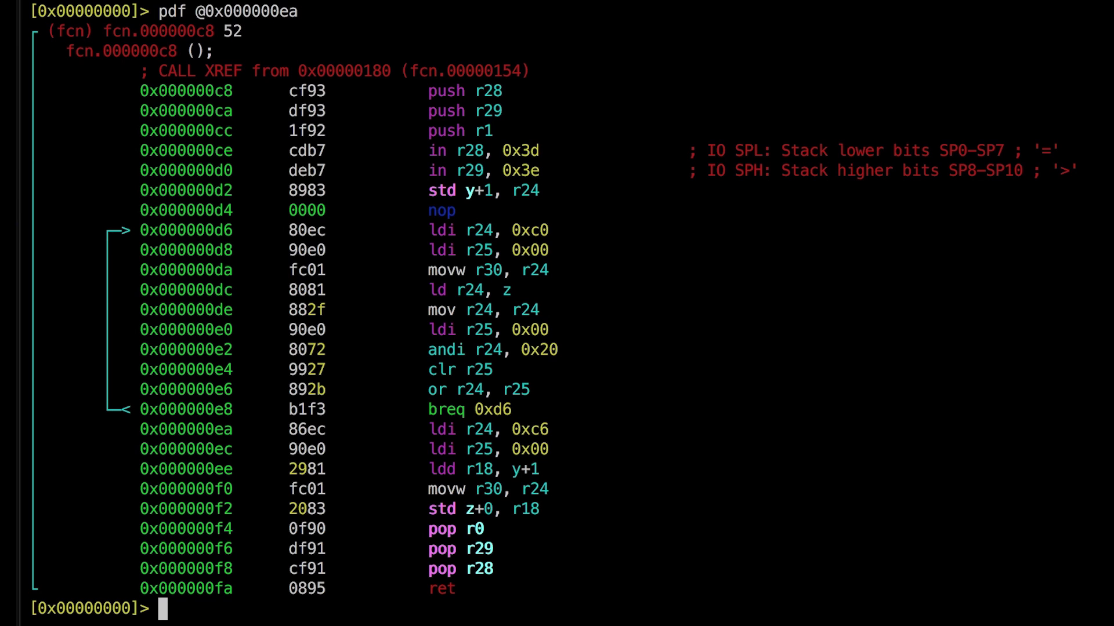
{"action": "type", "text": "VV"}
{"action": "type", "text": " @0x000000ea"}
{"action": "key", "text": "Return"}
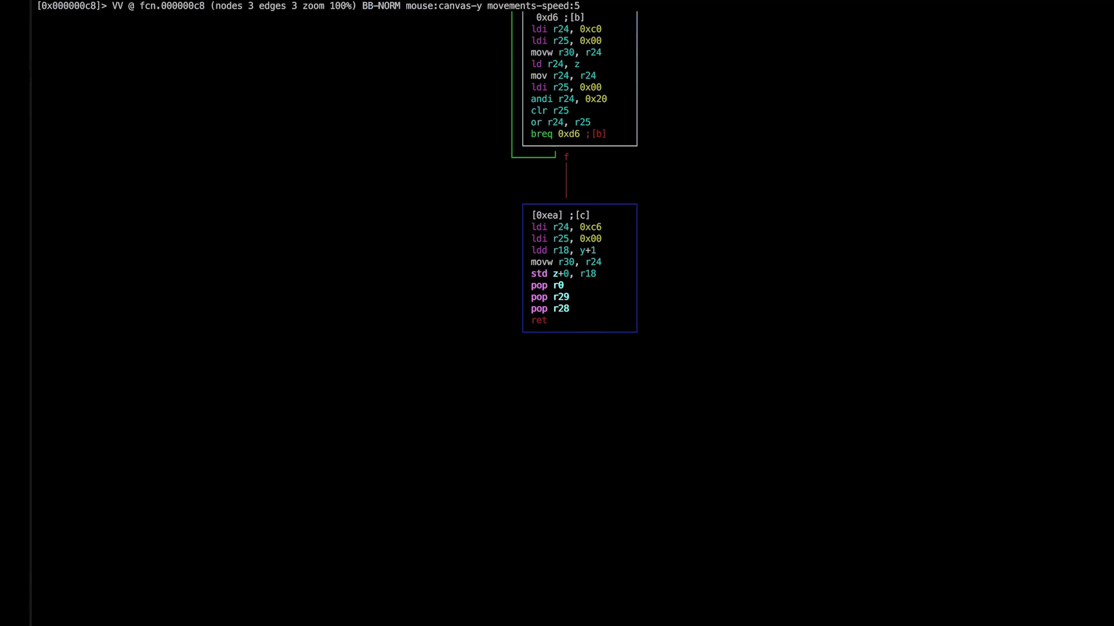
{"action": "key", "text": "k"}
{"action": "key", "text": "k"}
{"action": "type", "text": "kkke asm.de"}
{"action": "key", "text": "Tab"}
{"action": "type", "text": "s"}
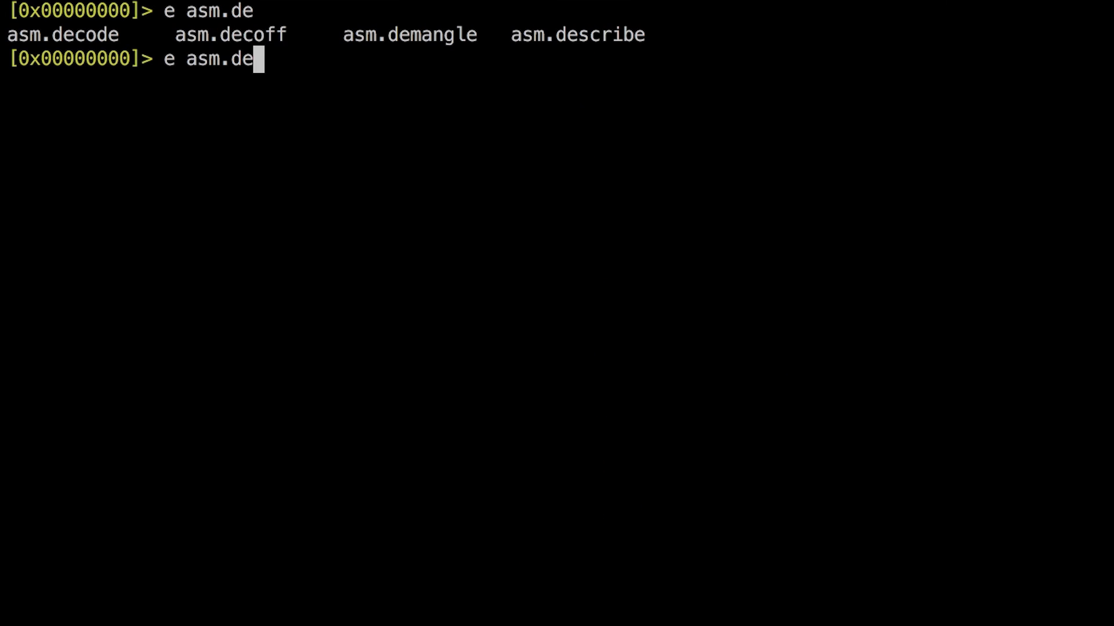
{"action": "key", "text": "Tab"}
{"action": "key", "text": "Return"}
{"action": "key", "text": "Up"}
{"action": "type", "text": "= true"}
{"action": "key", "text": "Return"}
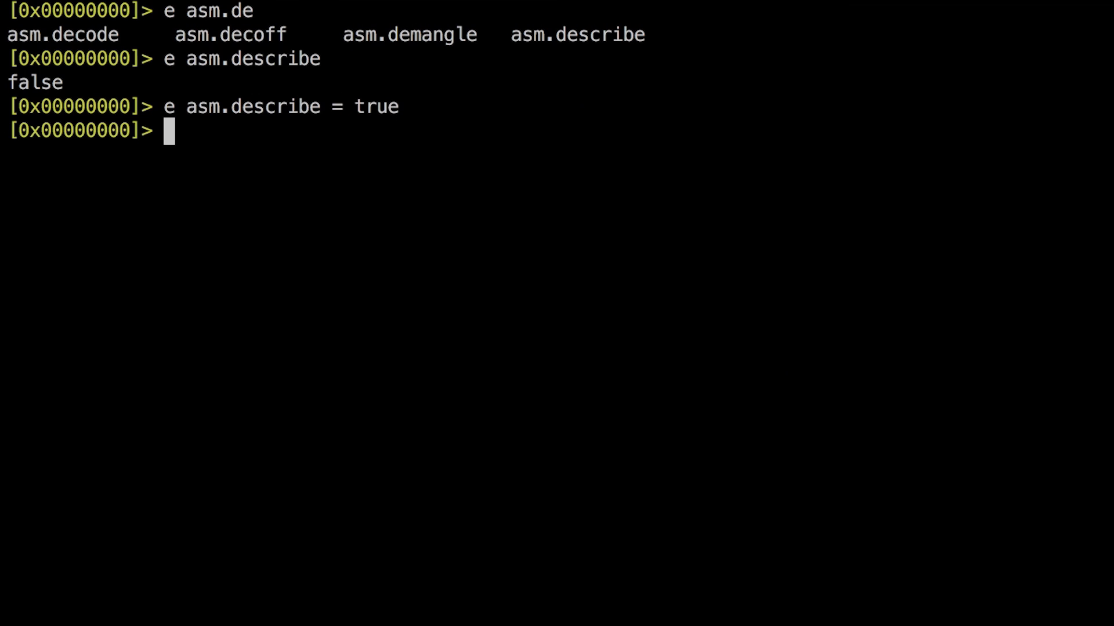
{"action": "type", "text": "pdf @0x000000ea"}
{"action": "key", "text": "Return"}
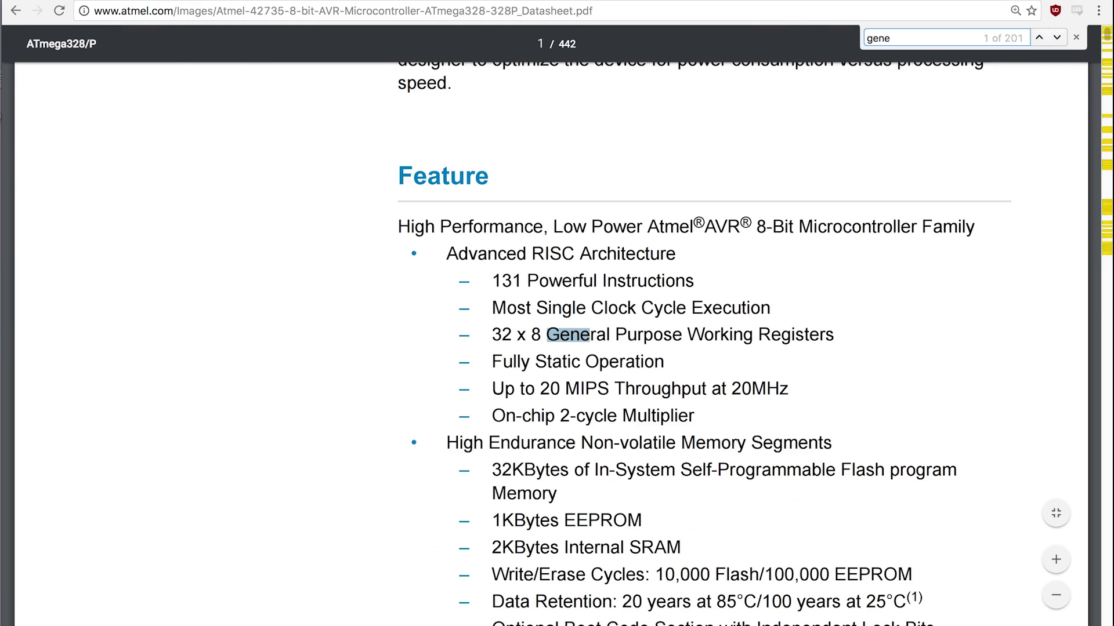
{"action": "type", "text": "l"}
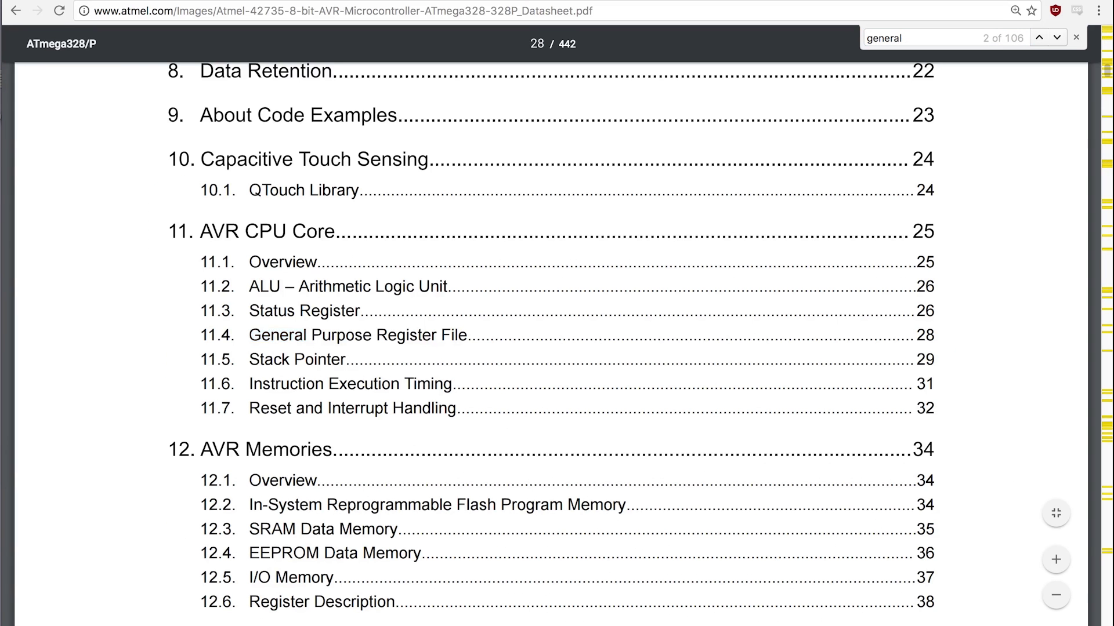
- Jump to section 11.4 General Purpose Register File and its X, Y, Z register table
{"action": "key", "text": "ctrl+Return"}
{"action": "scroll", "coordinate": [557, 349], "scroll_direction": "down", "scroll_amount": 3}
{"action": "scroll", "coordinate": [557, 348], "scroll_direction": "down", "scroll_amount": 3}
{"action": "scroll", "coordinate": [557, 348], "scroll_direction": "up", "scroll_amount": 1}
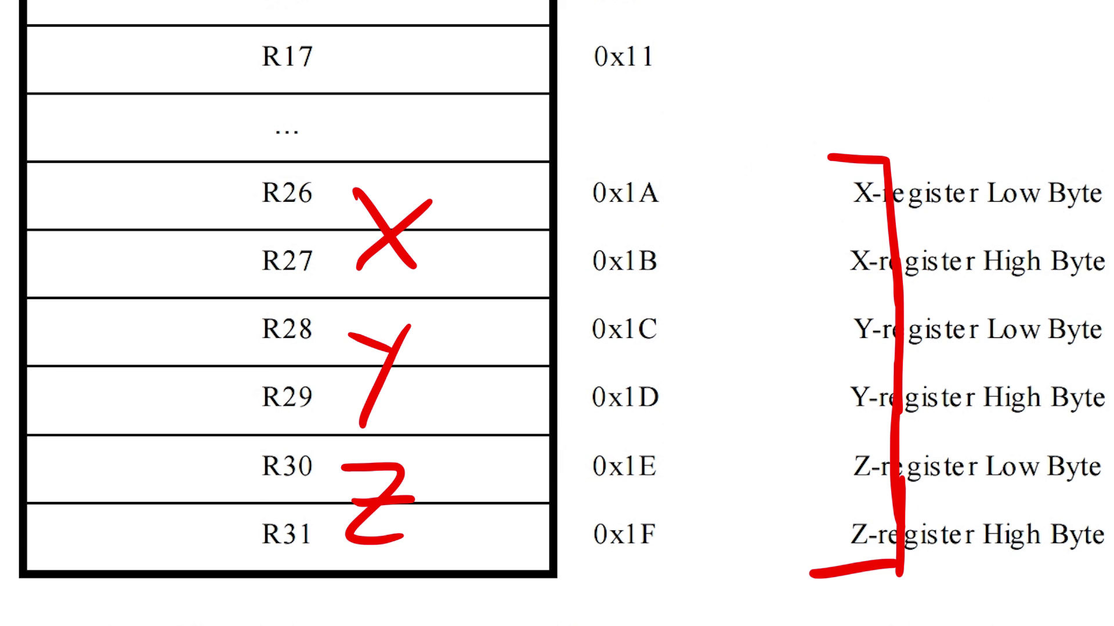
{"action": "type", "text": "e"}
{"action": "type", "text": "p"}
{"action": "type", "text": "df @0x000002ba"}
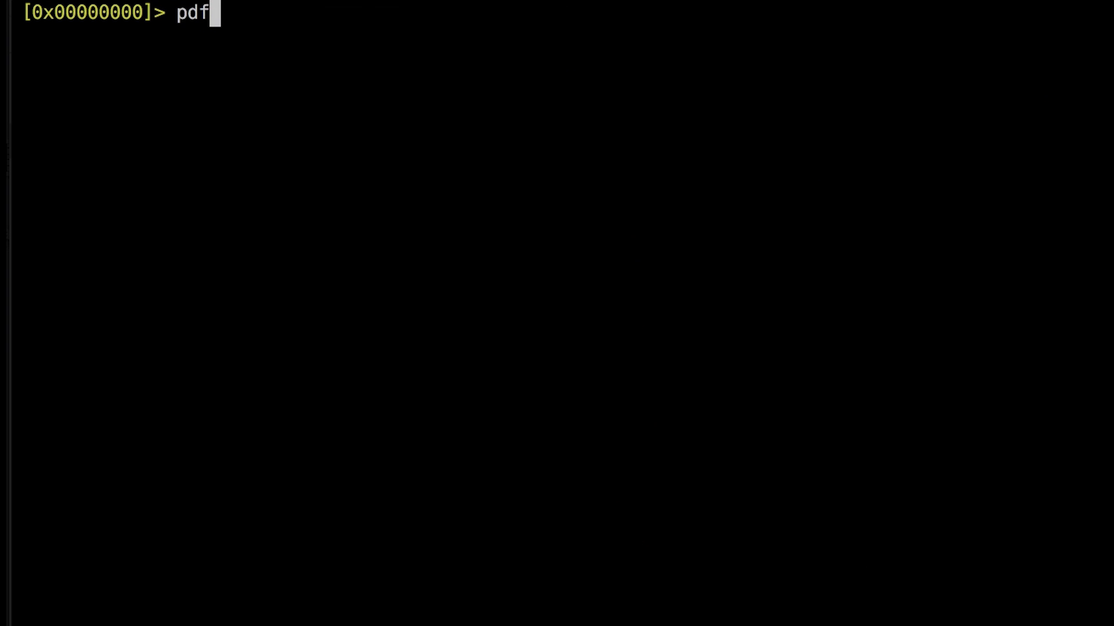
- Disassemble fcn.000002a8 at 0x2ba and caller fcn.000002ce, then graph fcn.000002ce
{"action": "key", "text": "Return"}
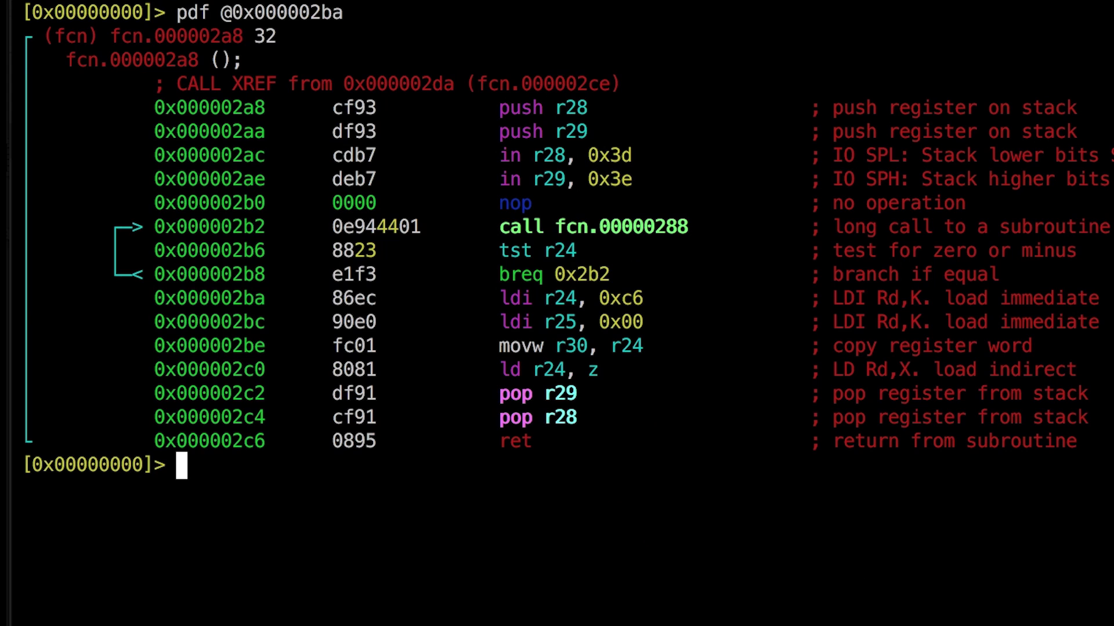
{"action": "left_click_drag", "start_coordinate": [481, 317], "coordinate": [665, 317]}
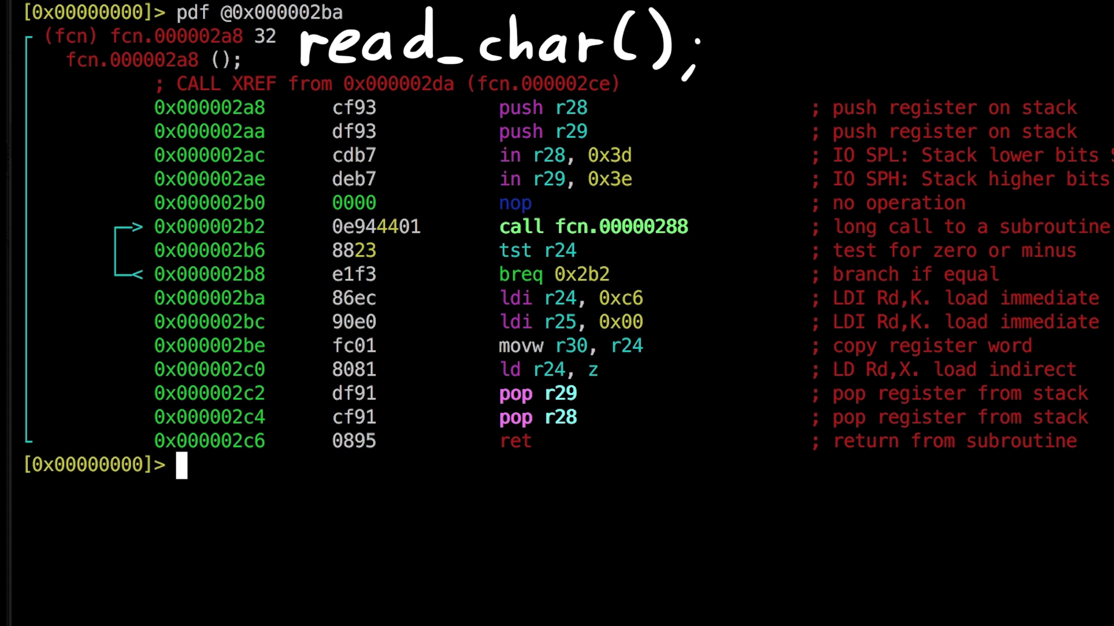
{"action": "type", "text": "pdf"}
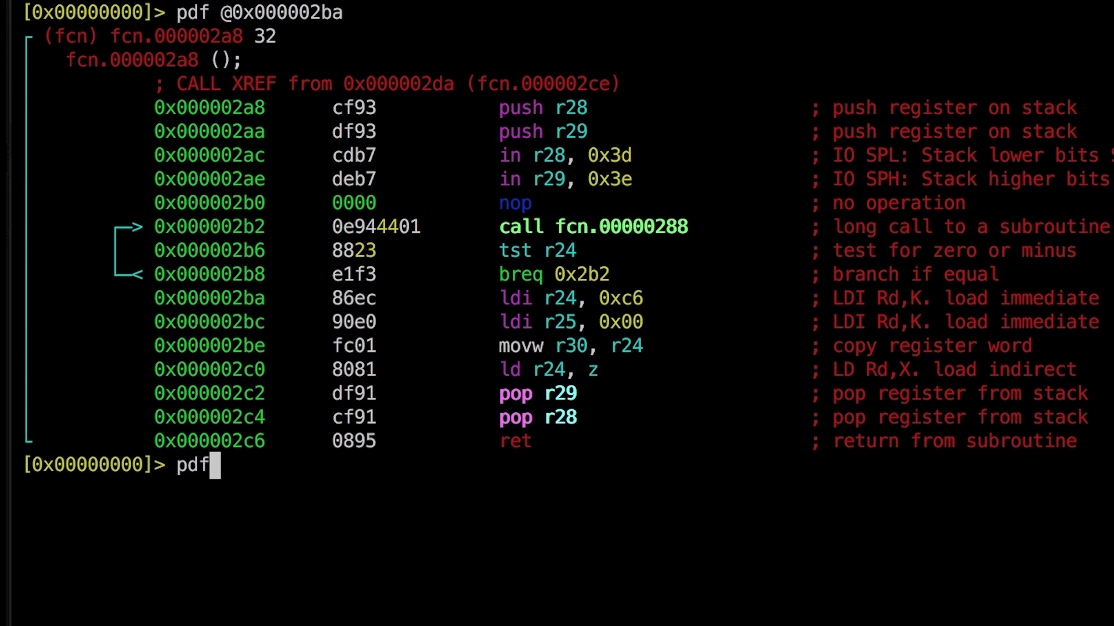
{"action": "type", "text": " @"}
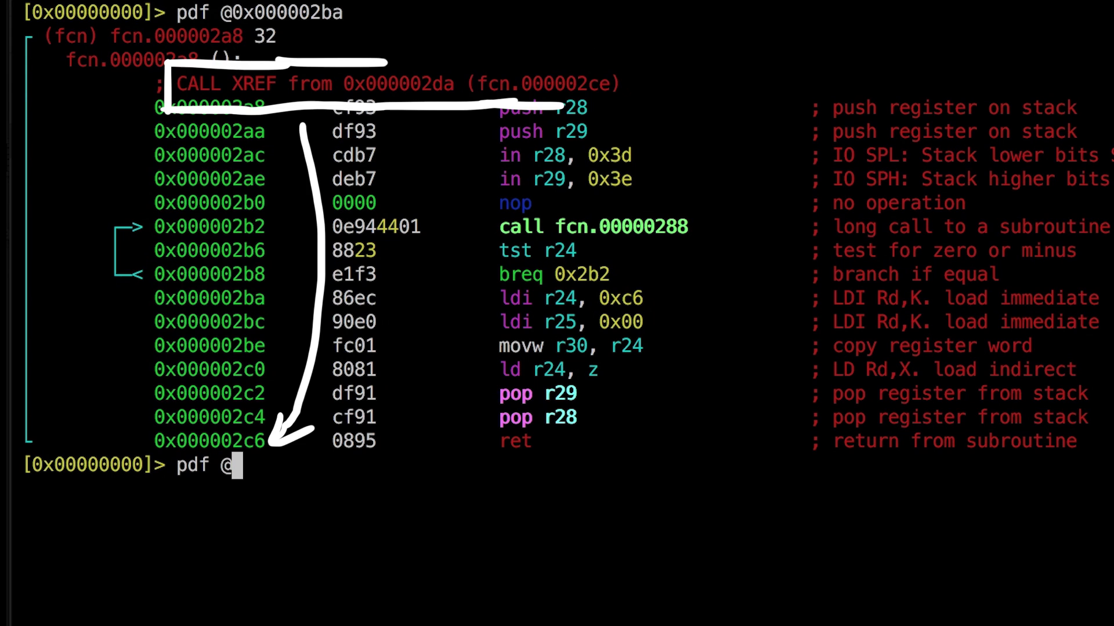
{"action": "type", "text": "fcn.000002ce"}
{"action": "key", "text": "Return"}
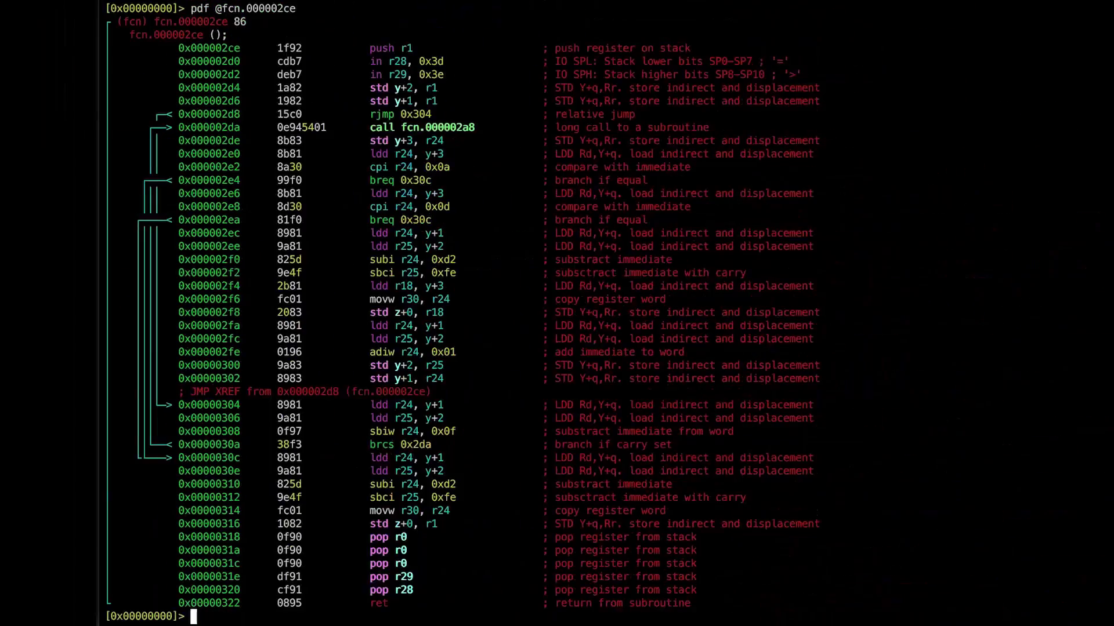
{"action": "type", "text": "VV @fcn.000002ce"}
{"action": "key", "text": "Return"}
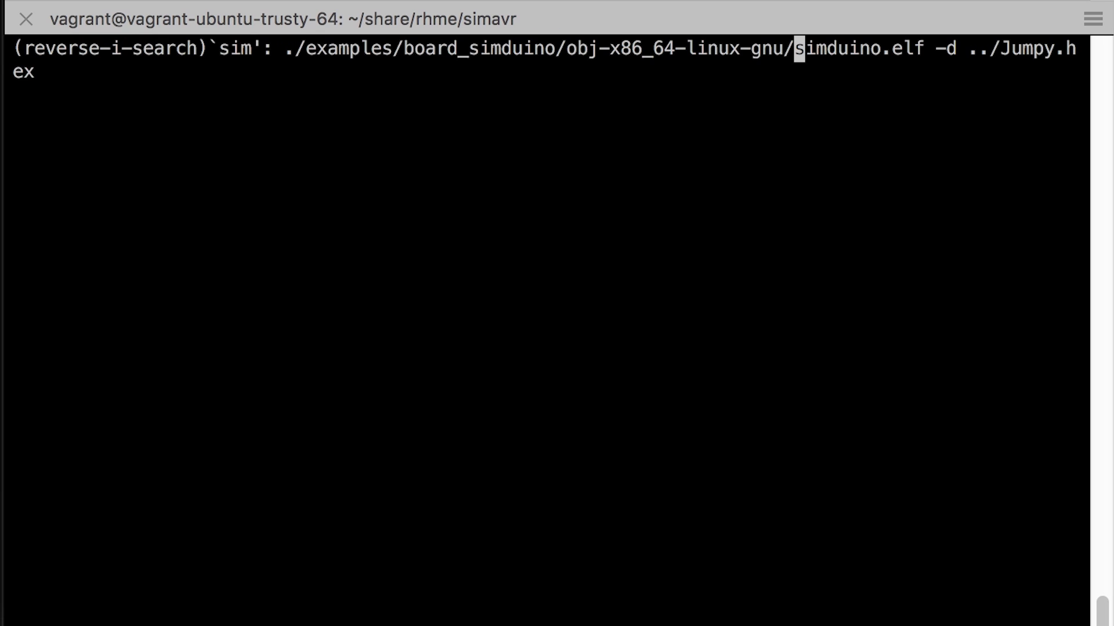
- Run the recalled 'simduino.elf -d ../Jumpy.hex' command with its gdb stub on port 1234
{"action": "key", "text": "Return"}
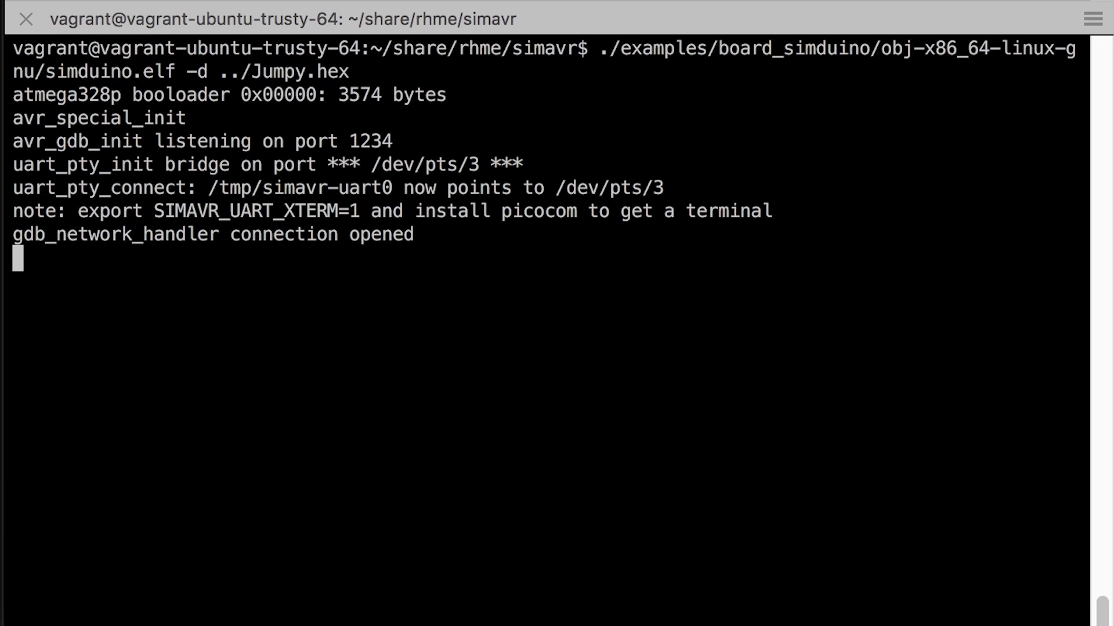
{"action": "key", "text": "super+Tab"}
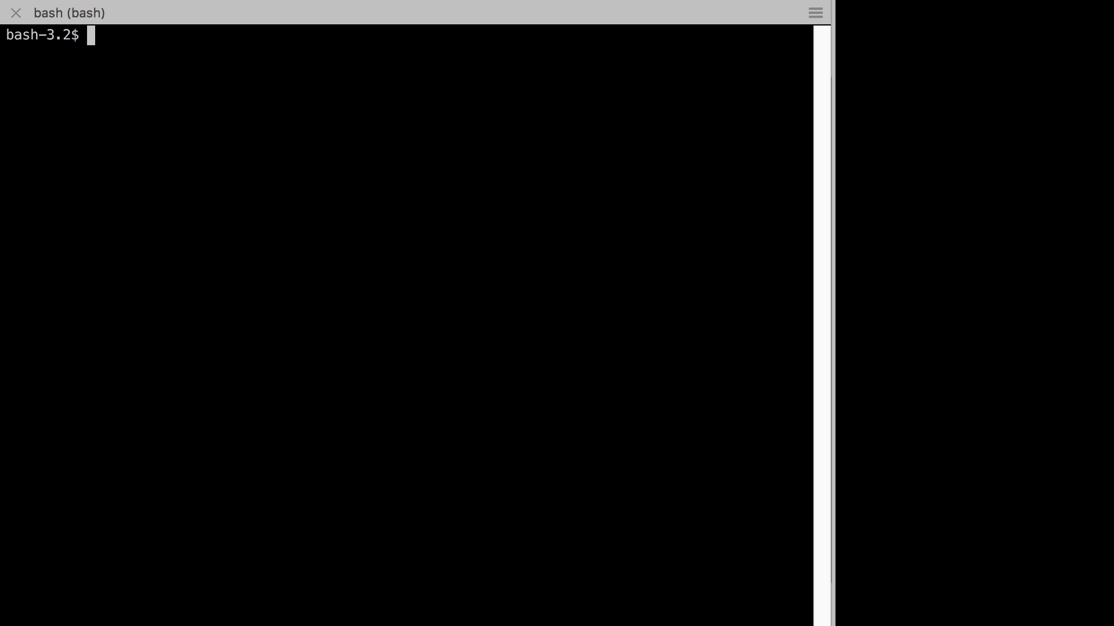
{"action": "type", "text": "/usr/local/Cellar/avr-gdb/7.8.2/bin/avr-gdb"}
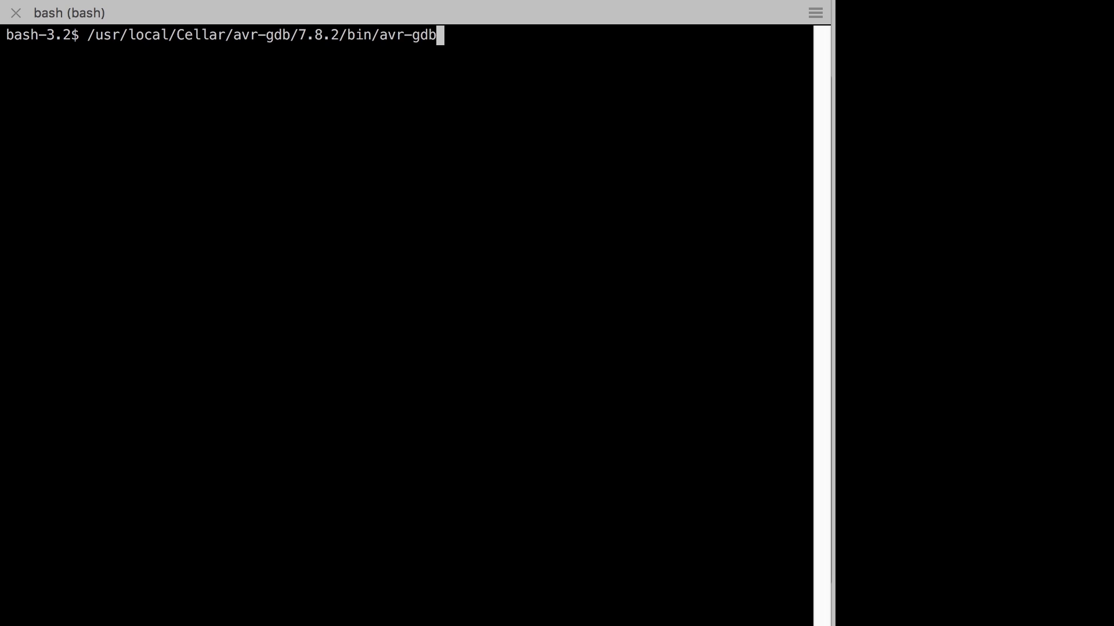
- Launch avr-gdb and connect to the simulator at 192.168.178.27:1234
{"action": "key", "text": "Return"}
{"action": "key", "text": "Up"}
{"action": "key", "text": "Up"}
{"action": "key", "text": "Return"}
{"action": "key", "text": "Up"}
{"action": "key", "text": "Up"}
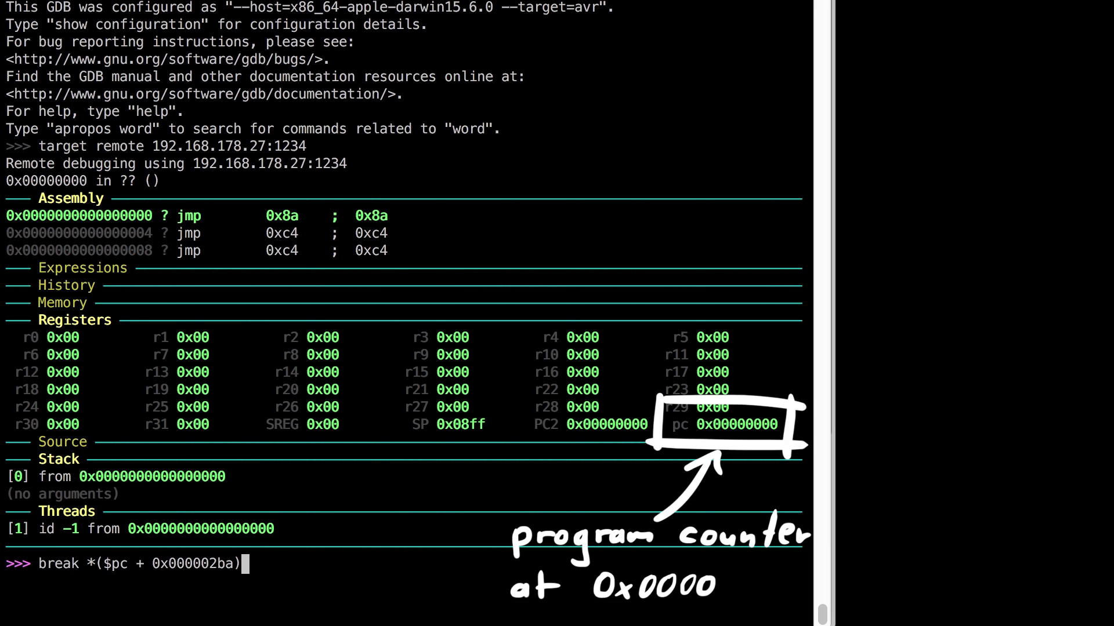
- Break at $pc+0x2ba, continue, and open picocom on /tmp/simavr-uart0 to hit breakpoint 1
{"action": "key", "text": "Return"}
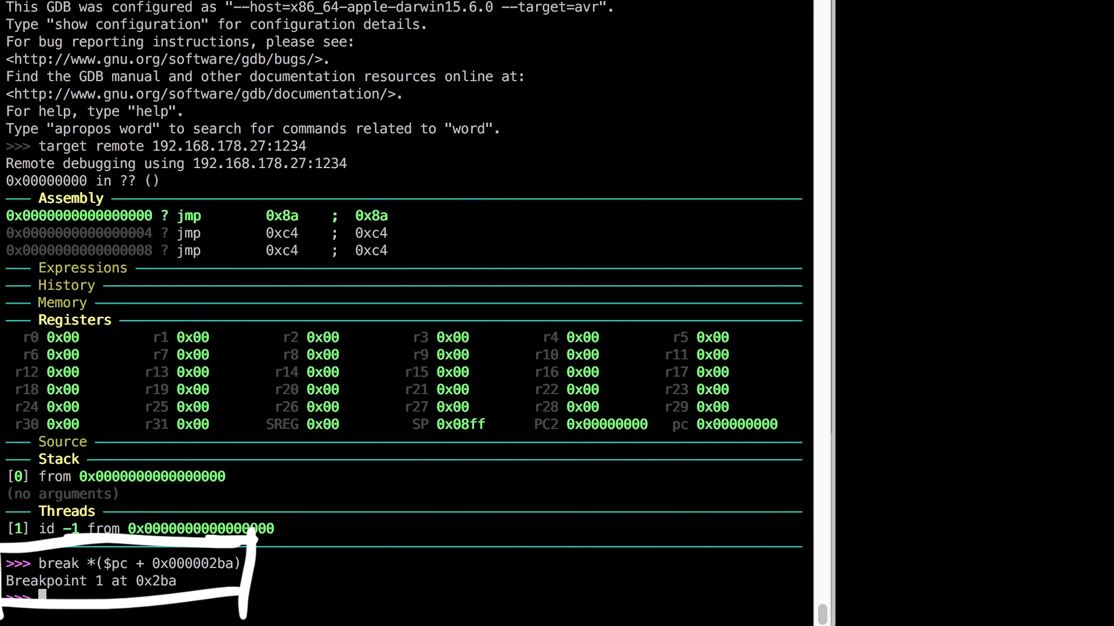
{"action": "type", "text": "c"}
{"action": "key", "text": "Return"}
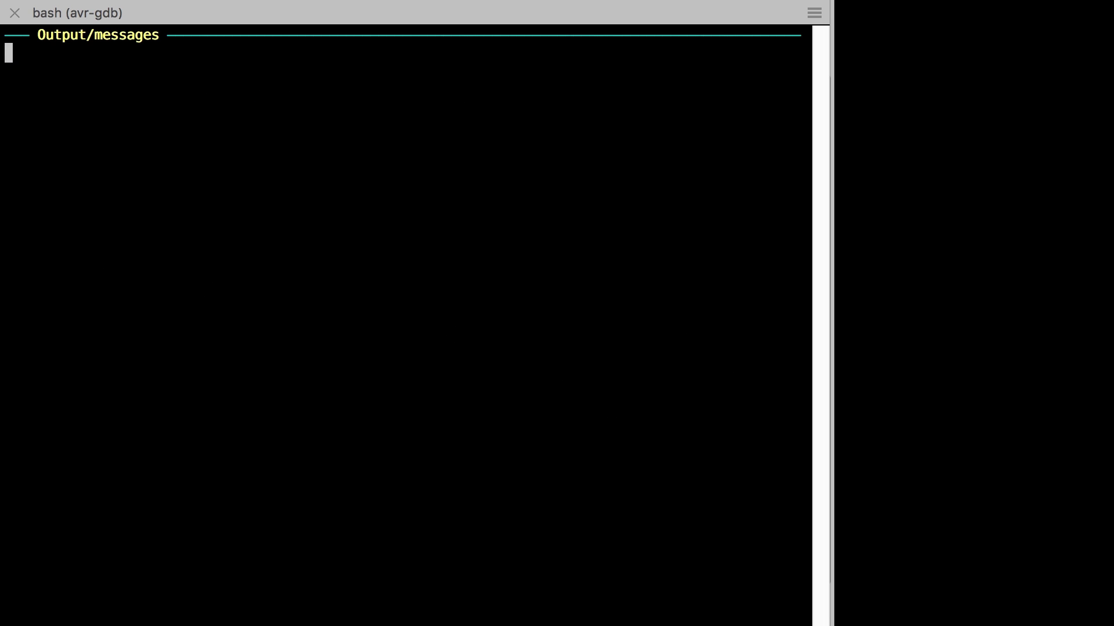
{"action": "key", "text": "ctrl+r"}
{"action": "type", "text": "pic"}
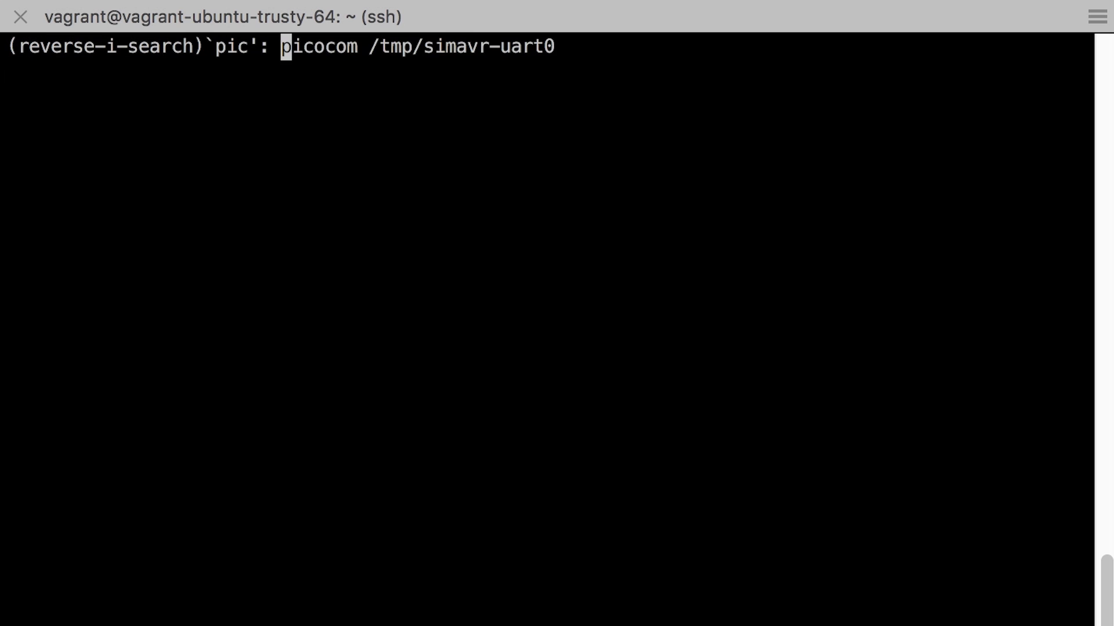
{"action": "key", "text": "Return"}
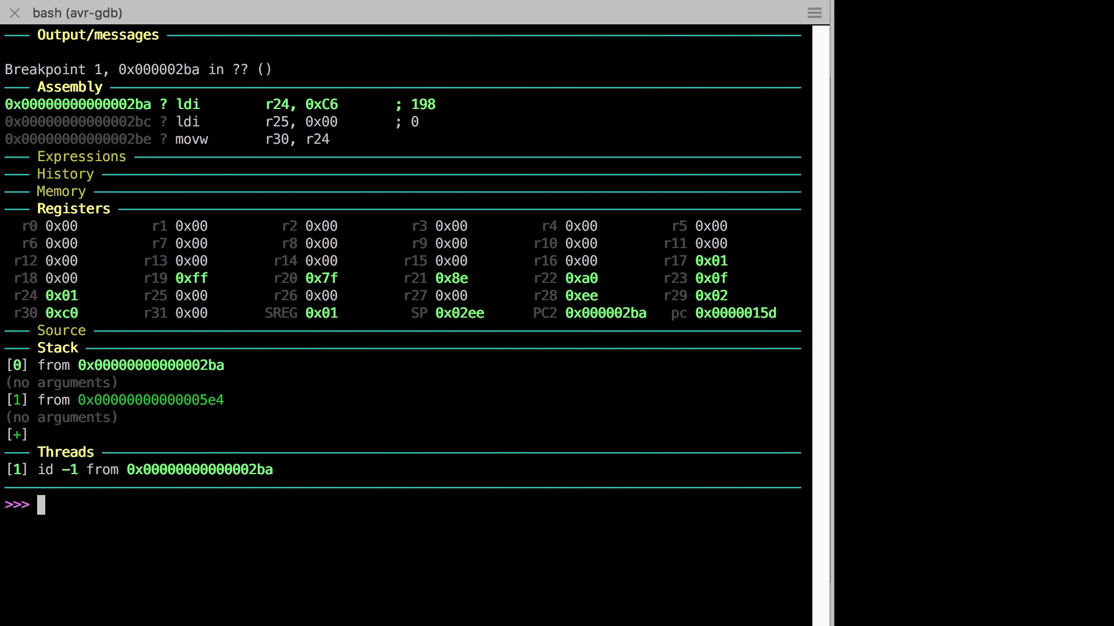
{"action": "type", "text": "si"}
- Single-step through the character read routine and return into its caller
{"action": "key", "text": "Return"}
{"action": "key", "text": "Return"}
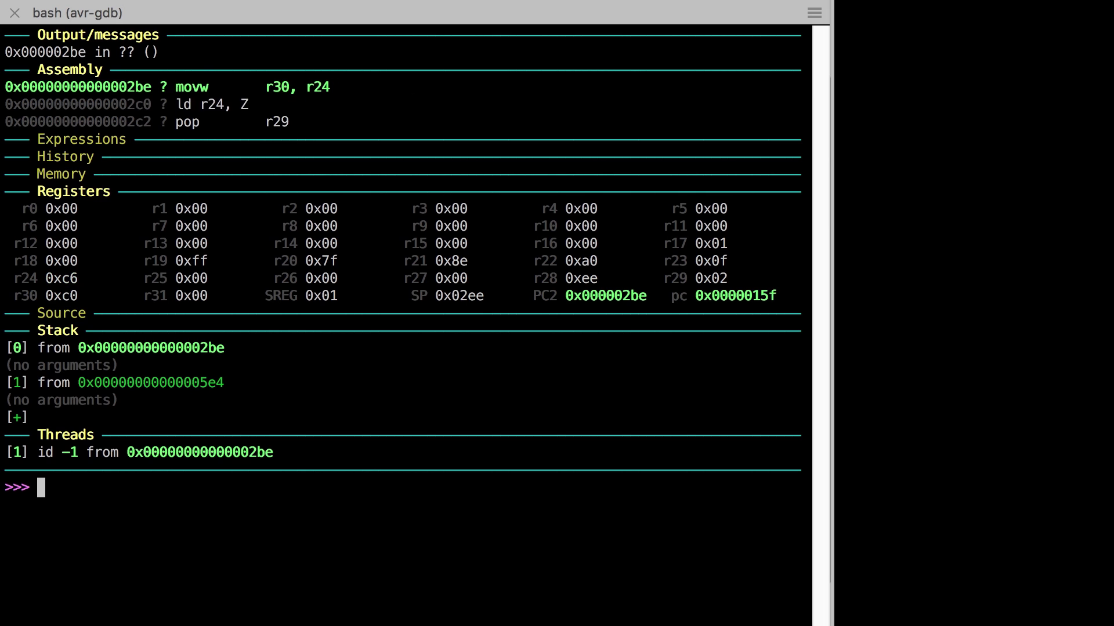
{"action": "key", "text": "Return"}
{"action": "key", "text": "Return"}
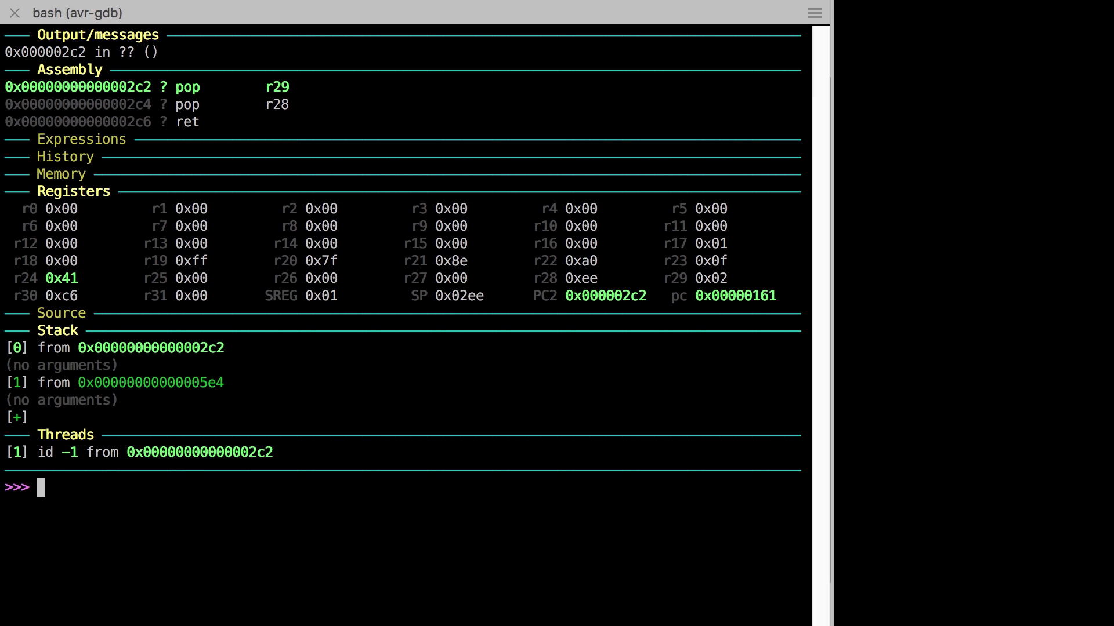
{"action": "key", "text": "Return"}
{"action": "key", "text": "Return"}
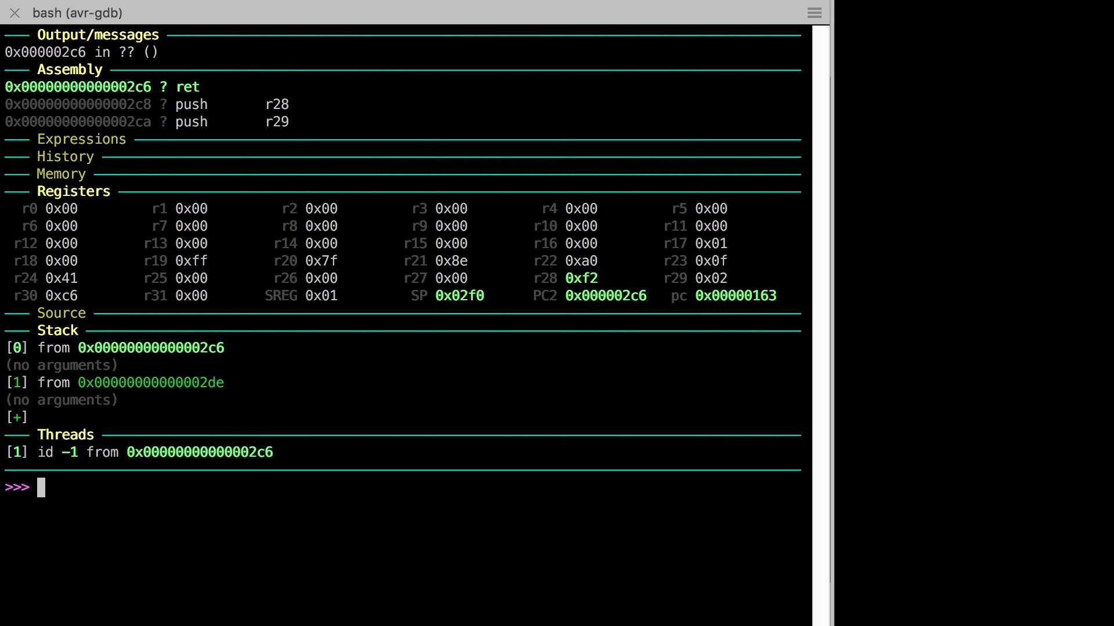
{"action": "key", "text": "Return"}
{"action": "key", "text": "Return"}
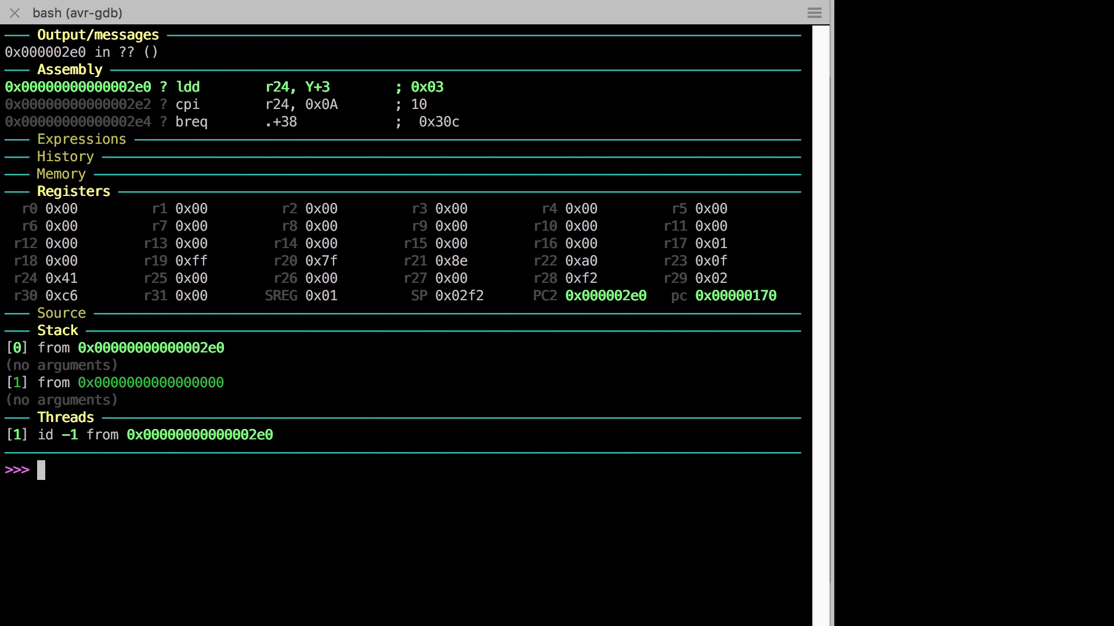
- Step byte 0x41 past the 0x0A and 0x0D checks, looping back to 0x2b0
{"action": "key", "text": "Return"}
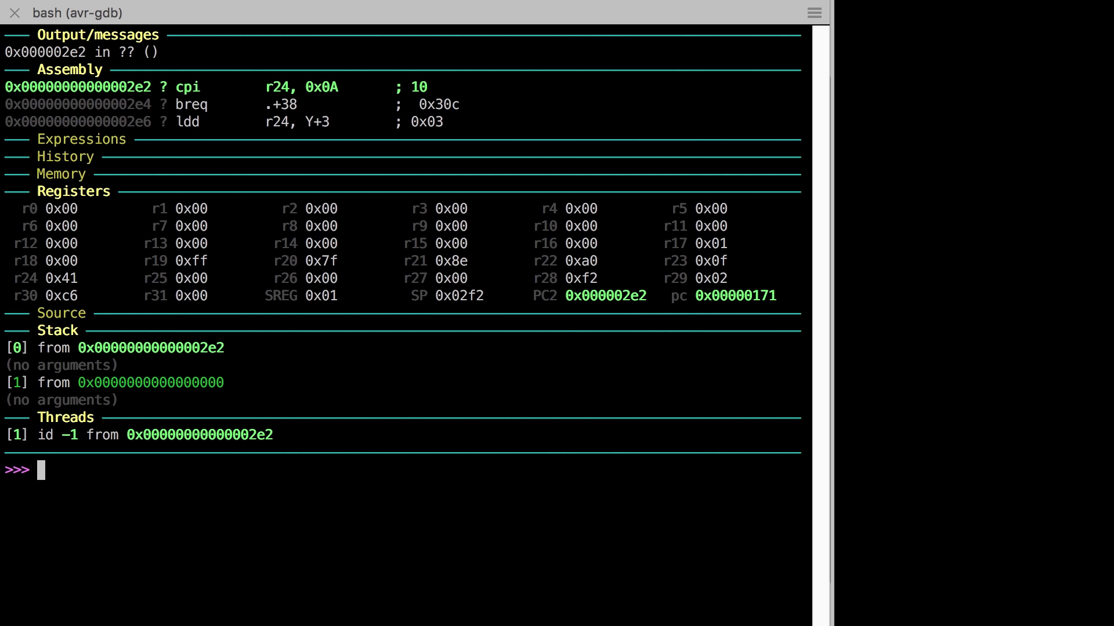
{"action": "key", "text": "Return"}
{"action": "key", "text": "Return"}
{"action": "key", "text": "Return"}
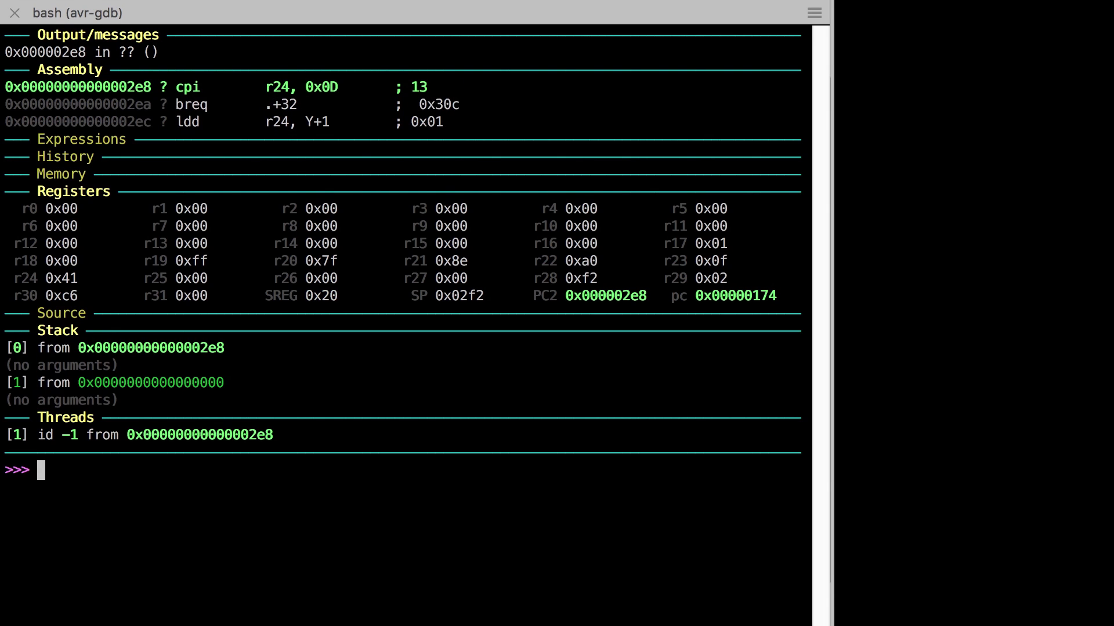
{"action": "key", "text": "Return"}
{"action": "key", "text": "Return"}
{"action": "key", "text": "Return"}
{"action": "key", "text": "Return"}
{"action": "key", "text": "Return"}
{"action": "key", "text": "Return"}
{"action": "key", "text": "Return"}
{"action": "key", "text": "Return"}
{"action": "key", "text": "Return"}
{"action": "key", "text": "Return"}
{"action": "key", "text": "Return"}
{"action": "key", "text": "Return"}
{"action": "key", "text": "Return"}
{"action": "key", "text": "Return"}
{"action": "key", "text": "Return"}
{"action": "key", "text": "Return"}
{"action": "key", "text": "Return"}
{"action": "key", "text": "Return"}
{"action": "key", "text": "Return"}
{"action": "key", "text": "Return"}
{"action": "key", "text": "Return"}
{"action": "key", "text": "Return"}
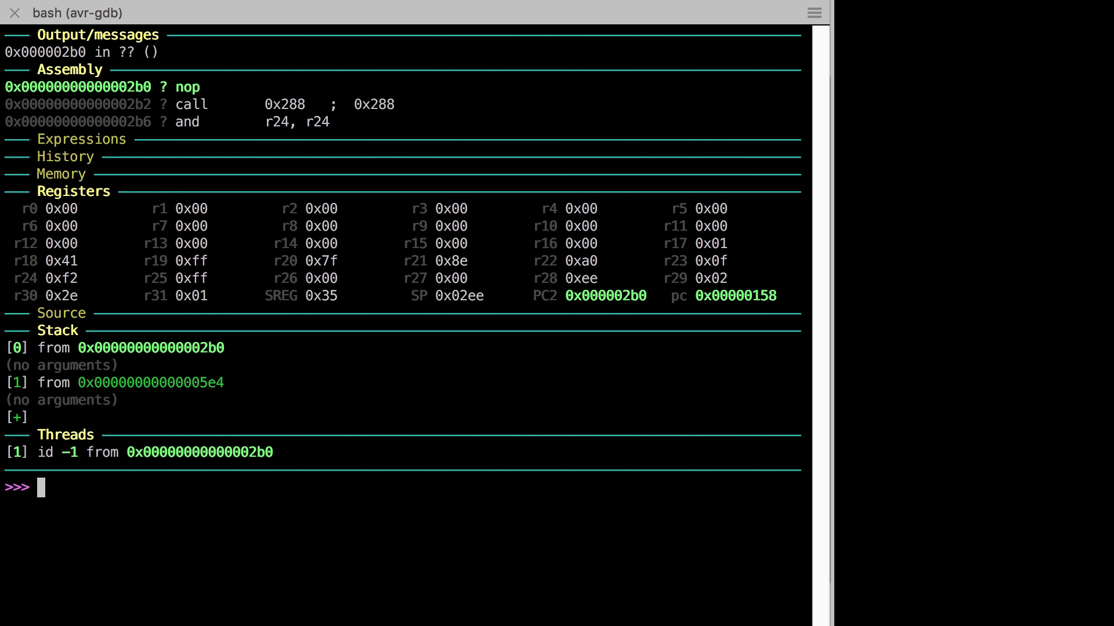
{"action": "key", "text": "Return"}
{"action": "key", "text": "Return"}
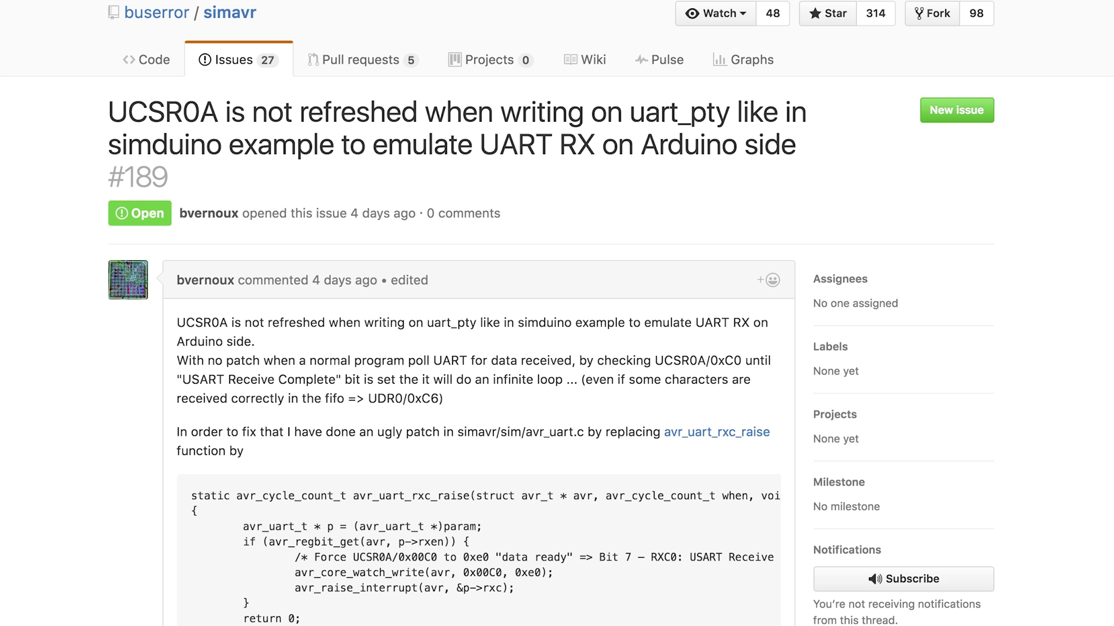
{"action": "scroll", "coordinate": [557, 314], "scroll_direction": "down", "scroll_amount": 3}
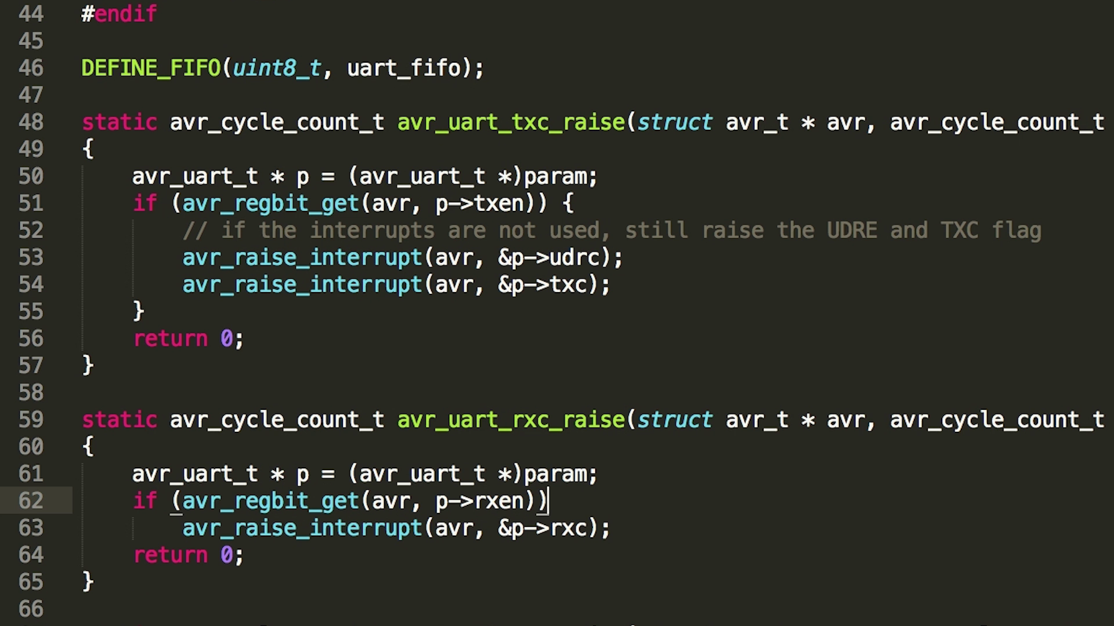
- Paste issue #189's UCSR0A watch-write fix into avr_uart.c and rebuild simavr with make
{"action": "type", "text": "avr_core_watch_write(avr, 0x00C0, 0xe0);"}
{"action": "key", "text": "Up"}
{"action": "type", "text": "{"}
{"action": "key", "text": "Down"}
{"action": "key", "text": "Down"}
{"action": "key", "text": "End"}
{"action": "key", "text": "Return"}
{"action": "type", "text": "}"}
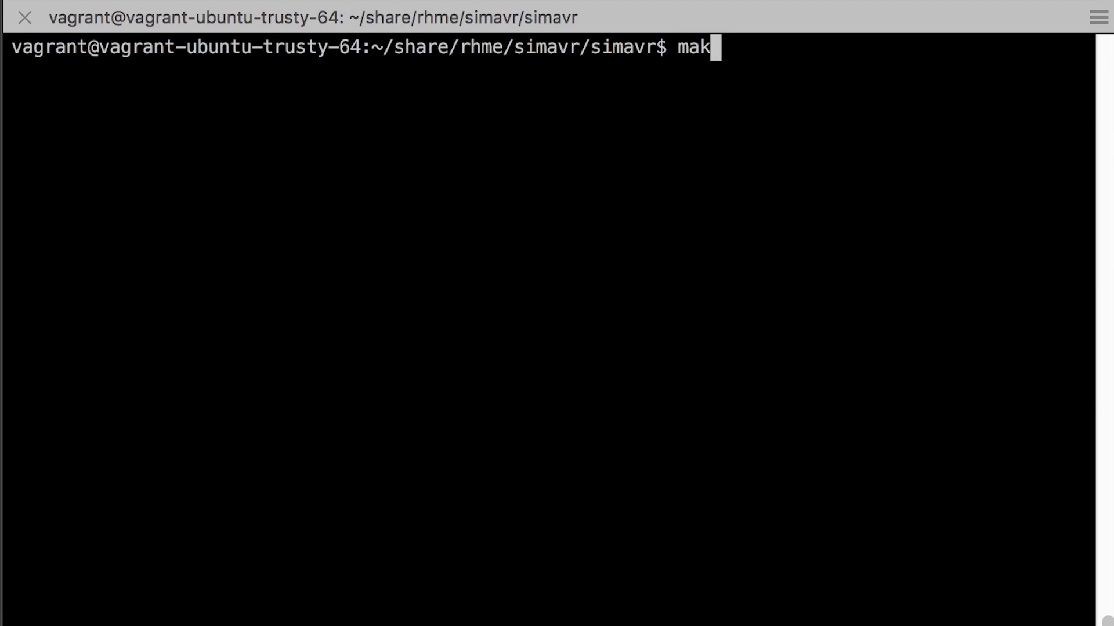
{"action": "type", "text": "e"}
{"action": "key", "text": "Return"}
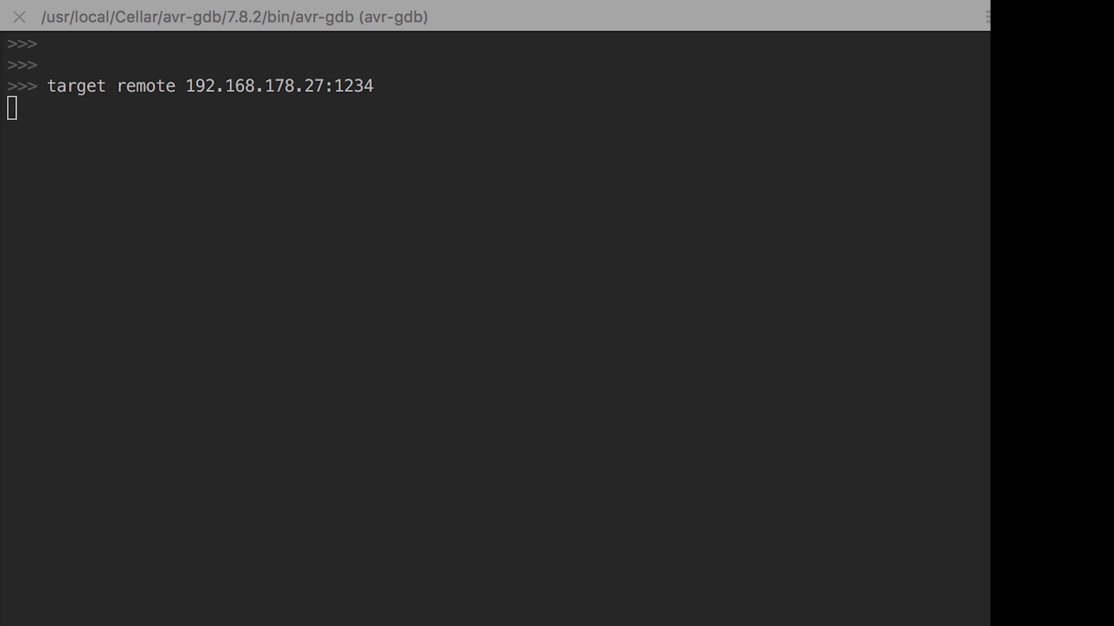
{"action": "type", "text": "break *($pc + 0x000002c2)"}
- Break at $pc+0x2c2, attach picocom to /tmp/simavr-uart0, and continue through three character reads
{"action": "key", "text": "Return"}
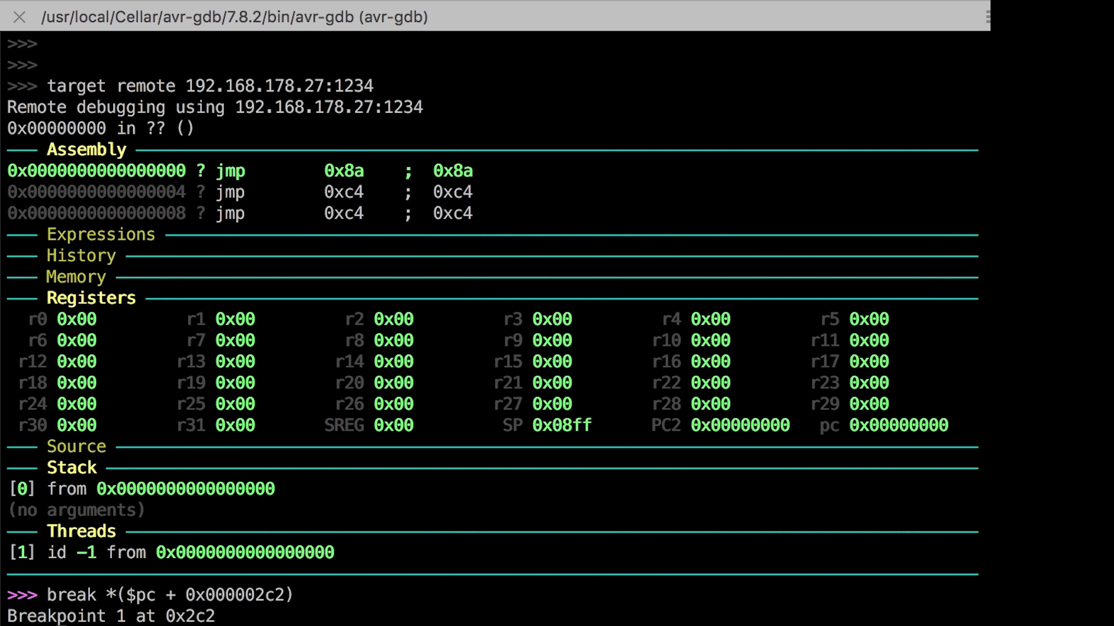
{"action": "key", "text": "ctrl+r"}
{"action": "type", "text": "pic"}
{"action": "key", "text": "Return"}
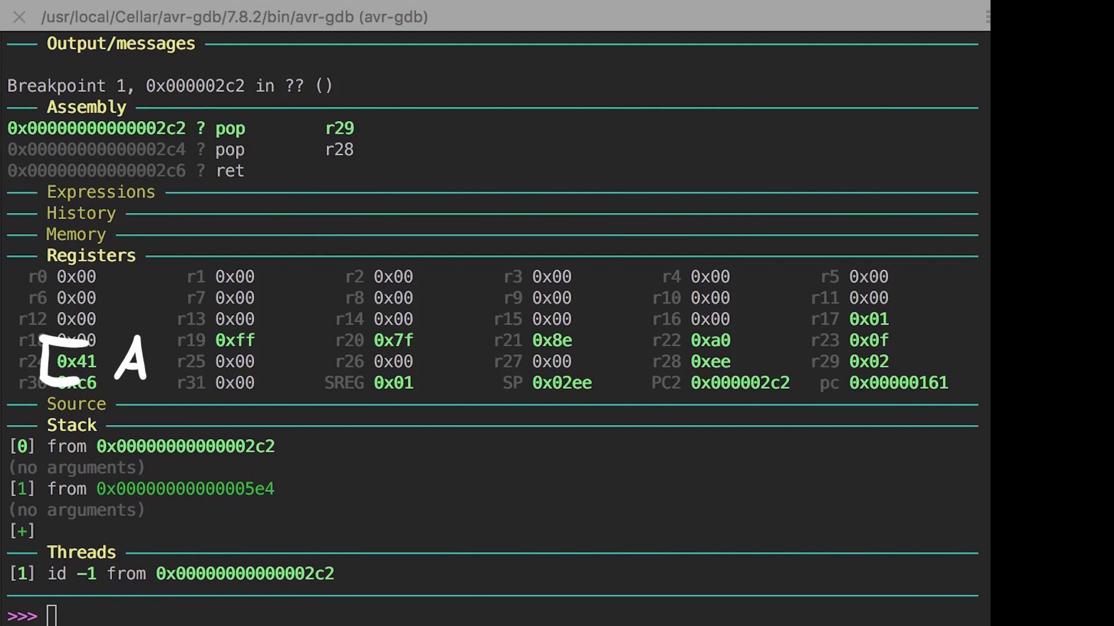
{"action": "type", "text": "c"}
{"action": "key", "text": "Return"}
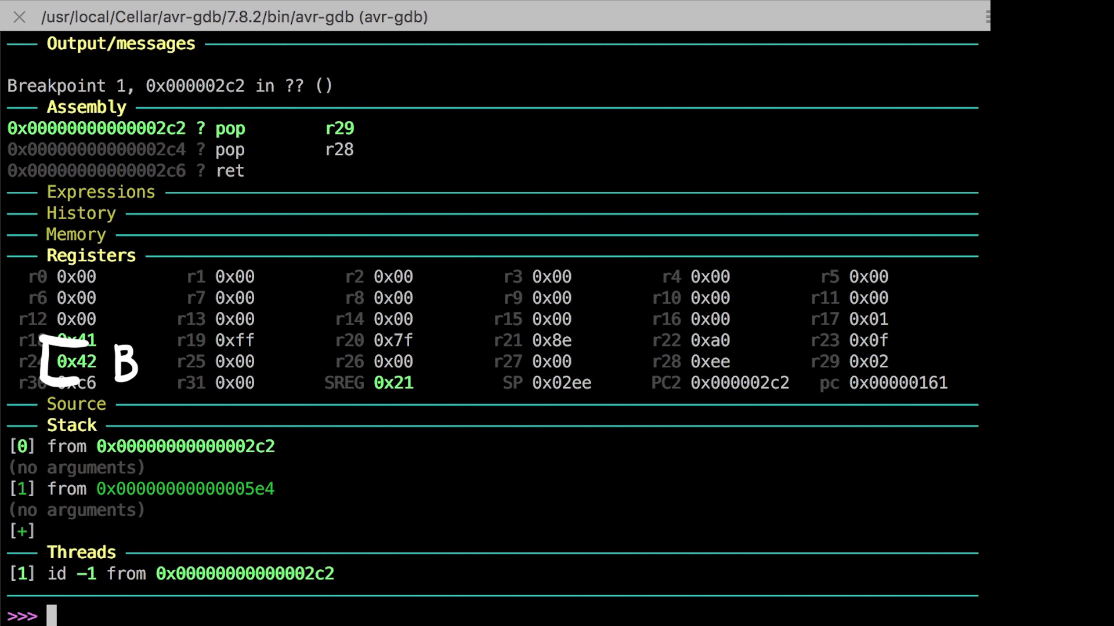
{"action": "key", "text": "Return"}
{"action": "key", "text": "Return"}
{"action": "key", "text": "Return"}
{"action": "key", "text": "Return"}
{"action": "key", "text": "Return"}
{"action": "key", "text": "Return"}
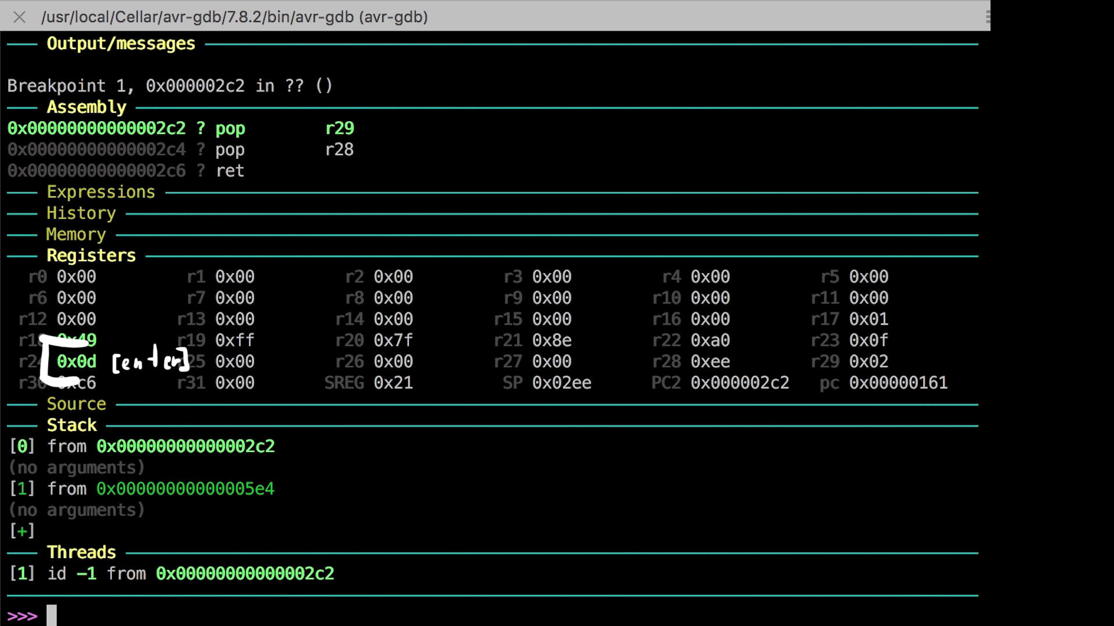
{"action": "key", "text": "Return"}
{"action": "key", "text": "Return"}
{"action": "key", "text": "Return"}
{"action": "key", "text": "Return"}
{"action": "key", "text": "Return"}
{"action": "key", "text": "Return"}
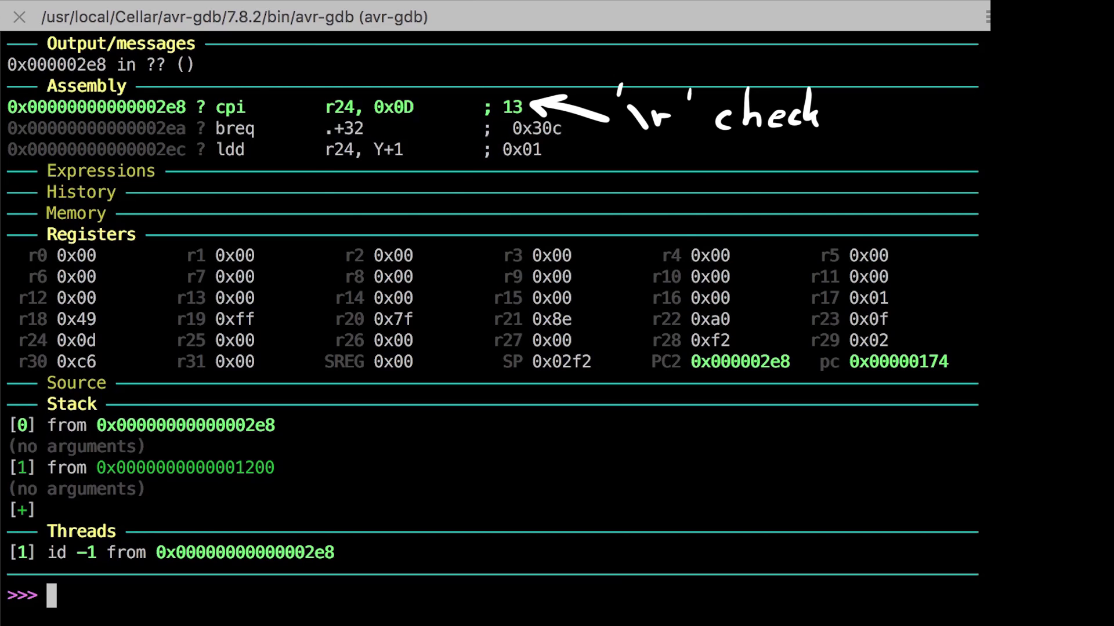
- Step past the 0x0D carriage-return check and the ret into 0x324
{"action": "key", "text": "Return"}
{"action": "key", "text": "Return"}
{"action": "key", "text": "Return"}
{"action": "key", "text": "Return"}
{"action": "key", "text": "Return"}
{"action": "key", "text": "Return"}
{"action": "key", "text": "Return"}
{"action": "key", "text": "Return"}
{"action": "key", "text": "Return"}
{"action": "key", "text": "Return"}
{"action": "key", "text": "Return"}
{"action": "key", "text": "Return"}
{"action": "key", "text": "Return"}
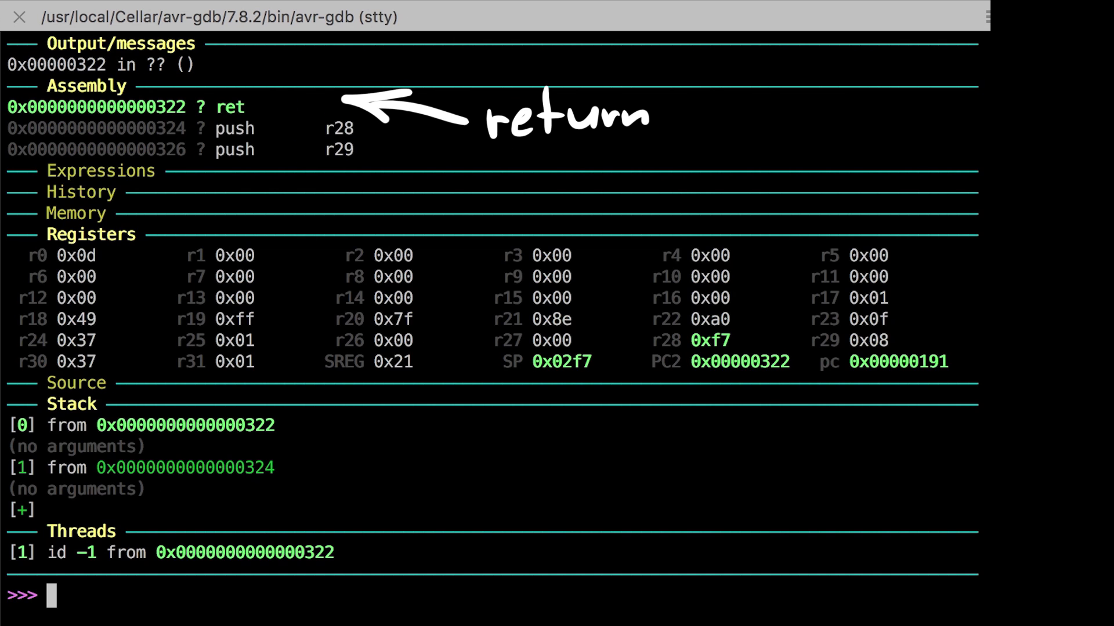
{"action": "key", "text": "Return"}
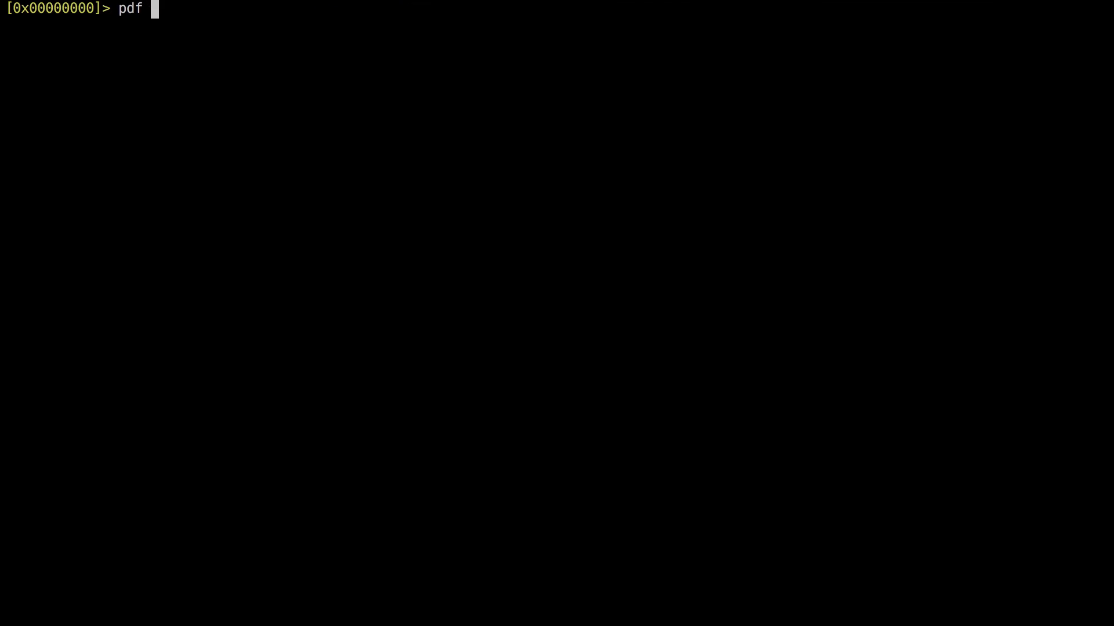
{"action": "type", "text": "@0x0000000000000324"}
- Define fcn.00000324 with af and view its disassembly and graph
{"action": "key", "text": "Return"}
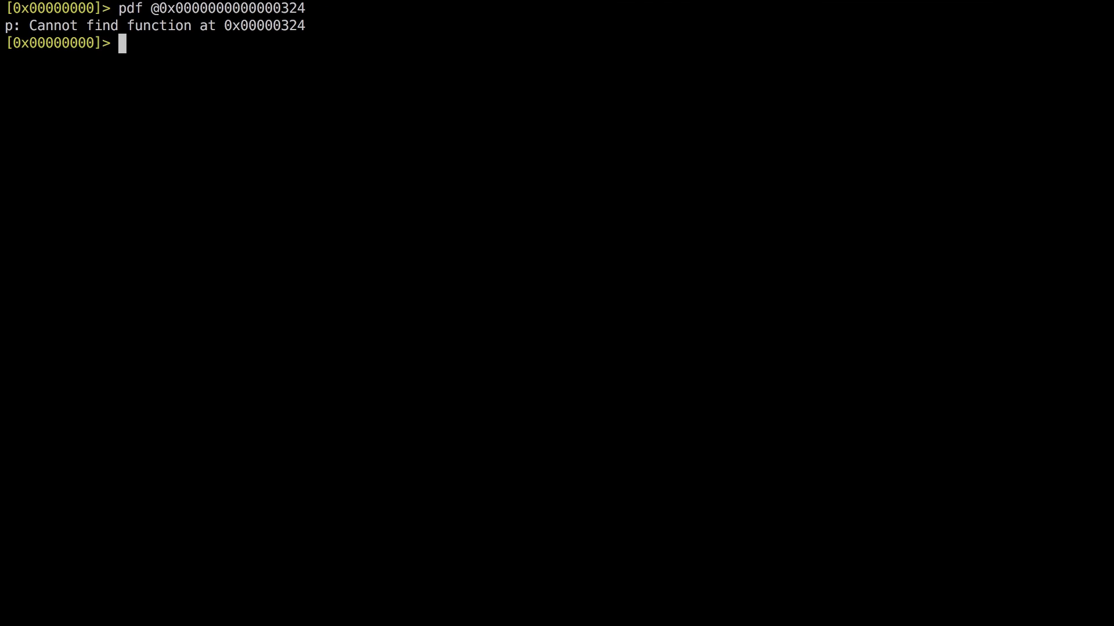
{"action": "type", "text": "af? af 0x0000000000000324 pdf @0x0000000000000324 af @0x0000000000000324"}
{"action": "key", "text": "Return"}
{"action": "type", "text": "pdf @0x0000000000000324 VV"}
{"action": "key", "text": "Return"}
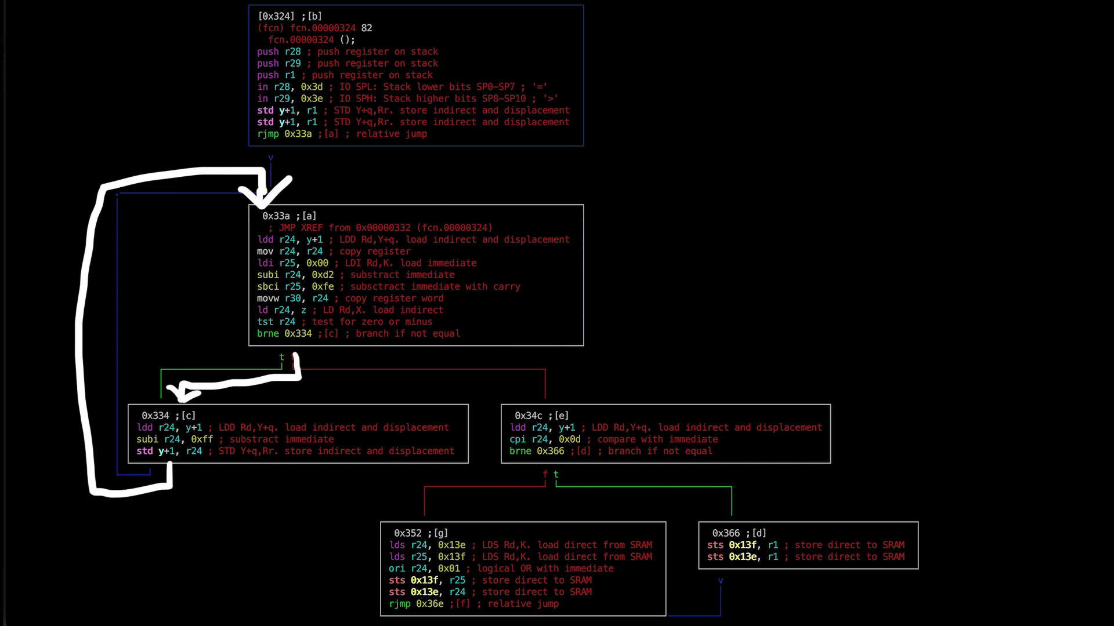
{"action": "scroll", "coordinate": [558, 314], "scroll_direction": "down", "scroll_amount": 2}
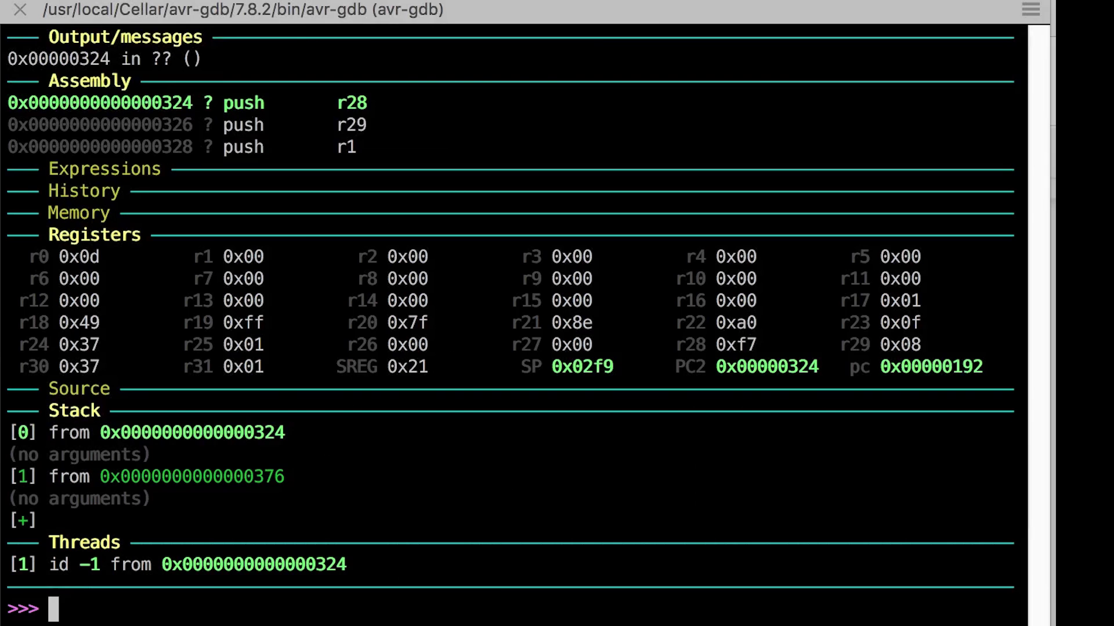
- Step fcn.00000324 past its ret at 0x374, then try disassembling 0x376 in radare2
{"action": "key", "text": "Return"}
{"action": "key", "text": "Return"}
{"action": "key", "text": "Return"}
{"action": "key", "text": "Return"}
{"action": "key", "text": "Return"}
{"action": "key", "text": "Return"}
{"action": "key", "text": "Return"}
{"action": "key", "text": "Return"}
{"action": "key", "text": "Return"}
{"action": "key", "text": "Return"}
{"action": "key", "text": "Return"}
{"action": "key", "text": "Return"}
{"action": "key", "text": "Return"}
{"action": "key", "text": "Return"}
{"action": "key", "text": "Return"}
{"action": "key", "text": "Return"}
{"action": "key", "text": "Return"}
{"action": "key", "text": "Return"}
{"action": "key", "text": "Return"}
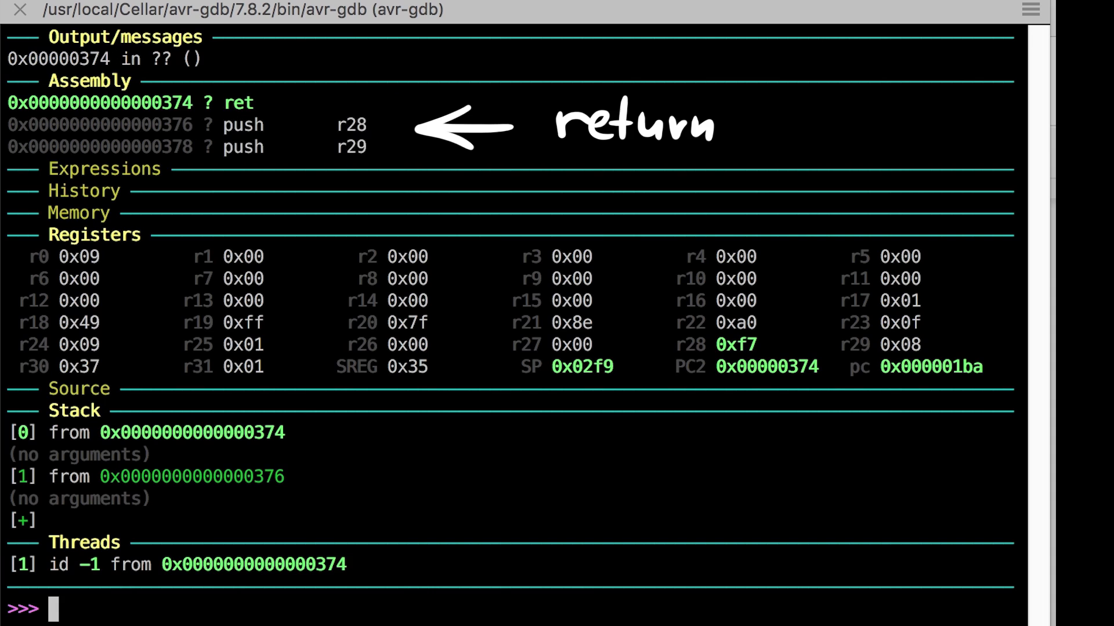
{"action": "key", "text": "Return"}
{"action": "type", "text": "@0x0000000000000376"}
{"action": "key", "text": "Return"}
{"action": "type", "text": "a"}
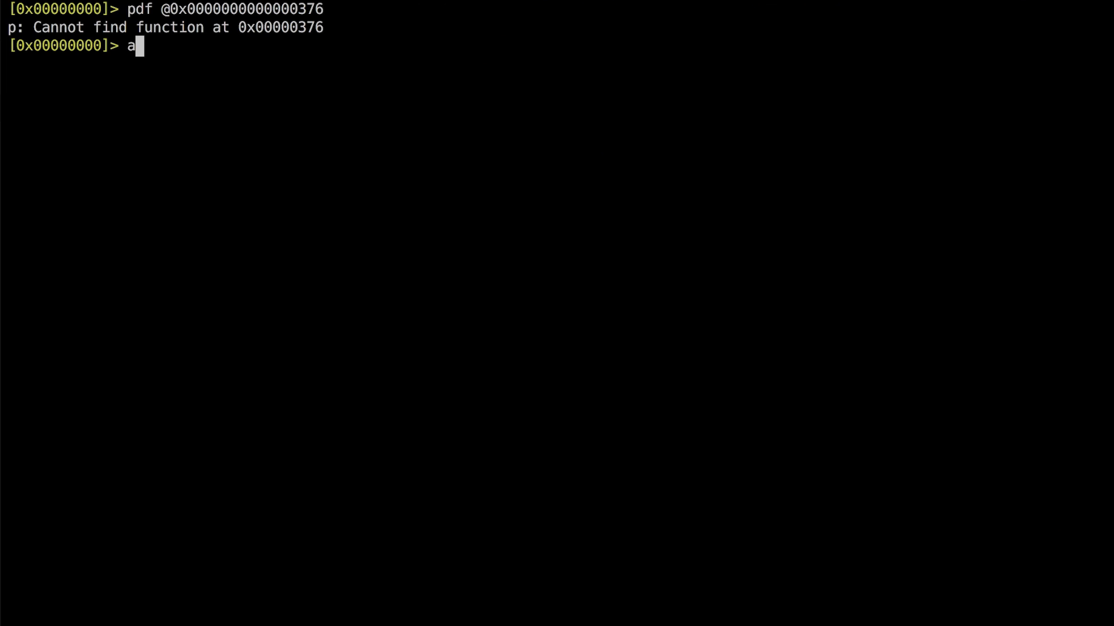
{"action": "type", "text": "f @0x0000000000000376"}
{"action": "key", "text": "Return"}
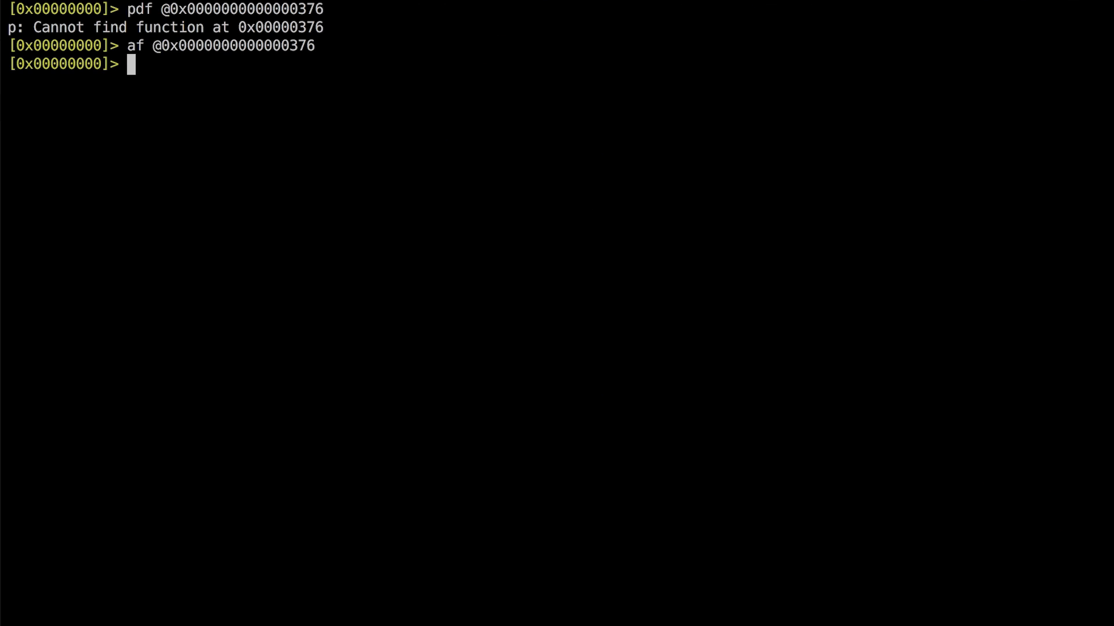
{"action": "type", "text": "pdf @0x0000000000000376"}
{"action": "key", "text": "Return"}
{"action": "type", "text": "VV @0x0000000000000376"}
{"action": "key", "text": "Return"}
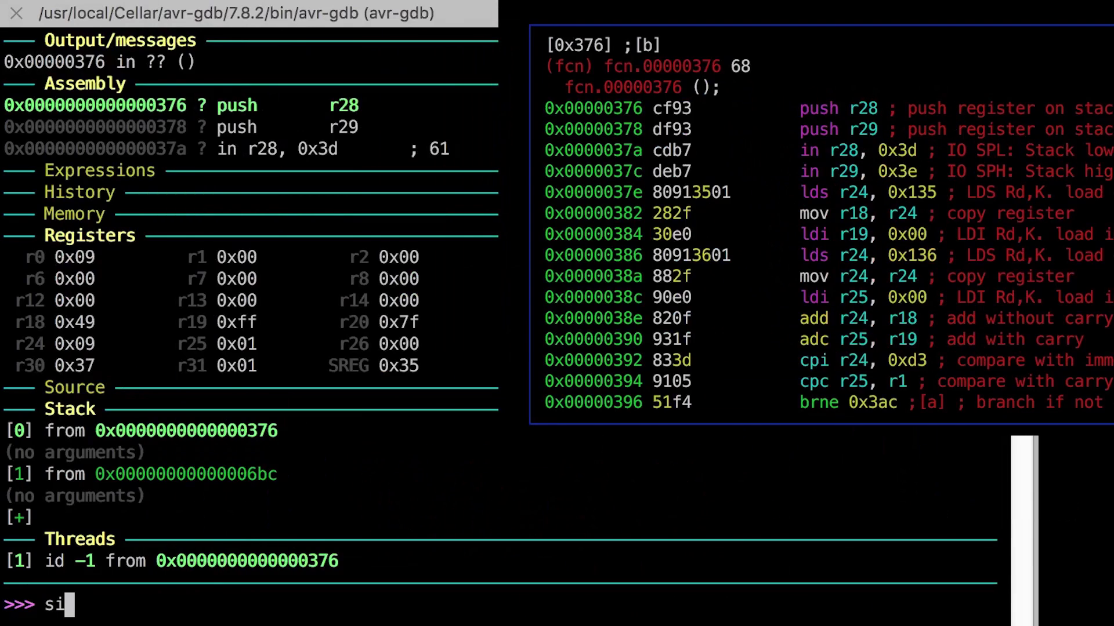
- Step from 0x37e to 0x394, loading two password bytes, adding them, and comparing with 0xd3
{"action": "key", "text": "Return"}
{"action": "key", "text": "Return"}
{"action": "key", "text": "Return"}
{"action": "key", "text": "Return"}
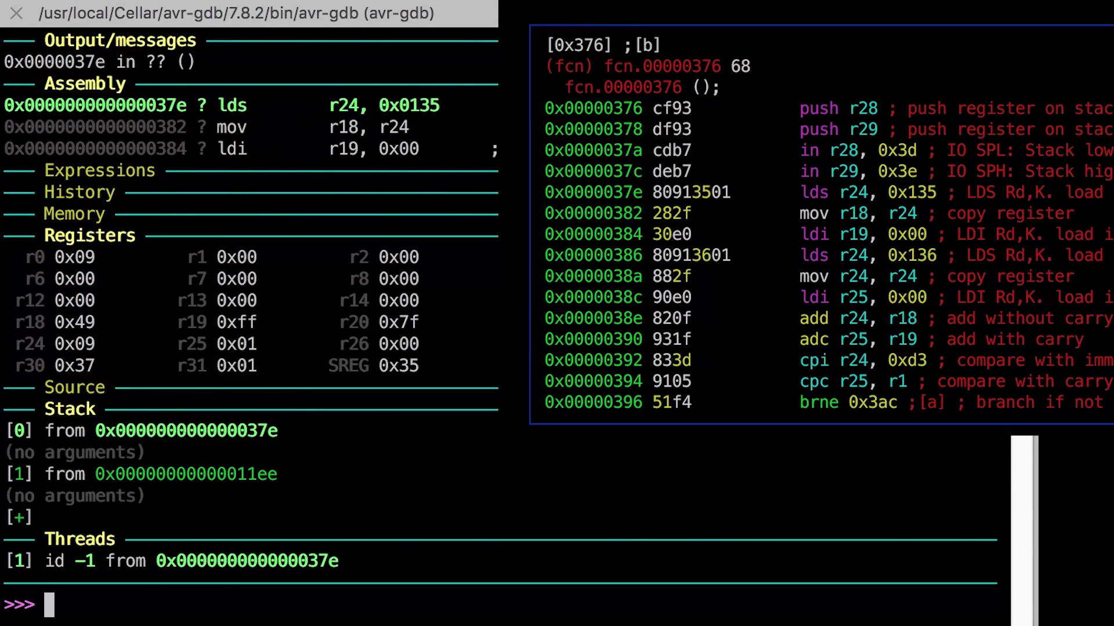
{"action": "key", "text": "Return"}
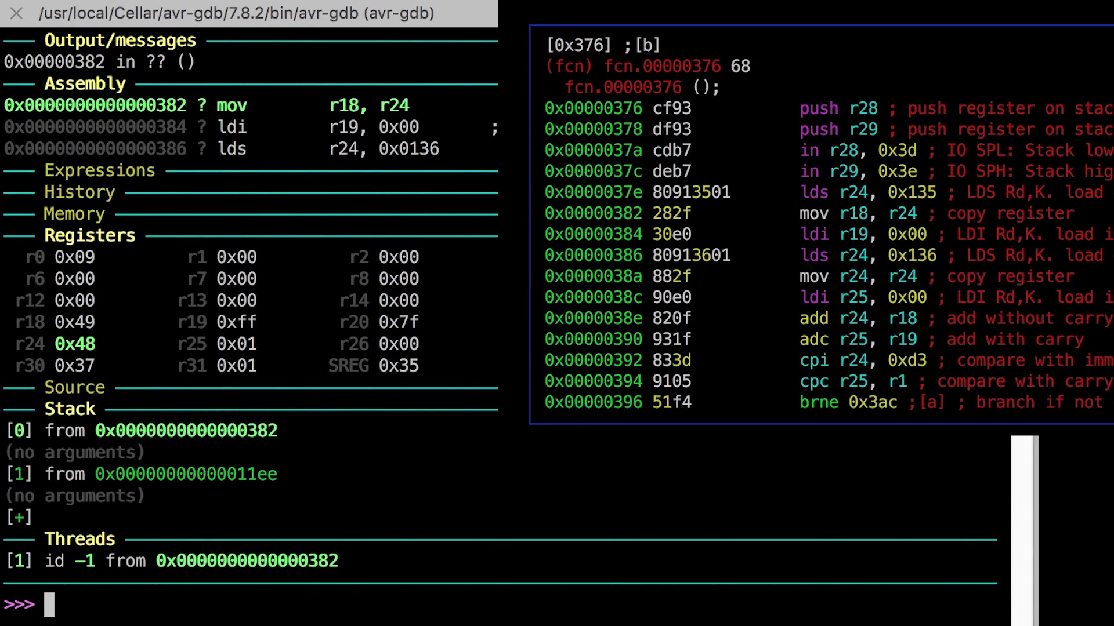
{"action": "key", "text": "Return"}
{"action": "key", "text": "Return"}
{"action": "key", "text": "Return"}
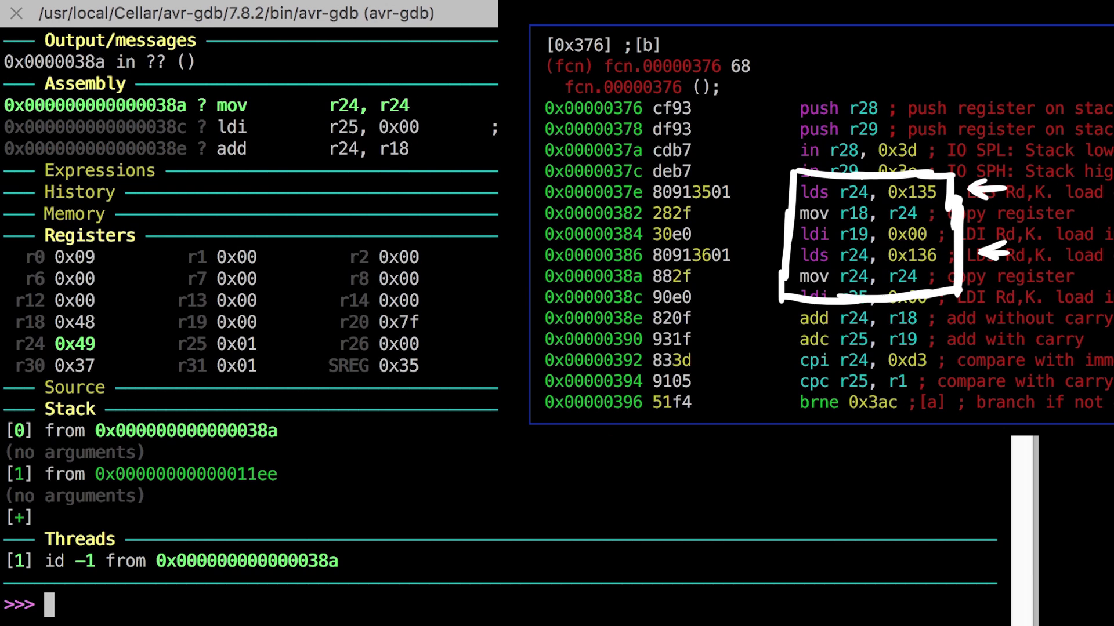
{"action": "key", "text": "Return"}
{"action": "key", "text": "Return"}
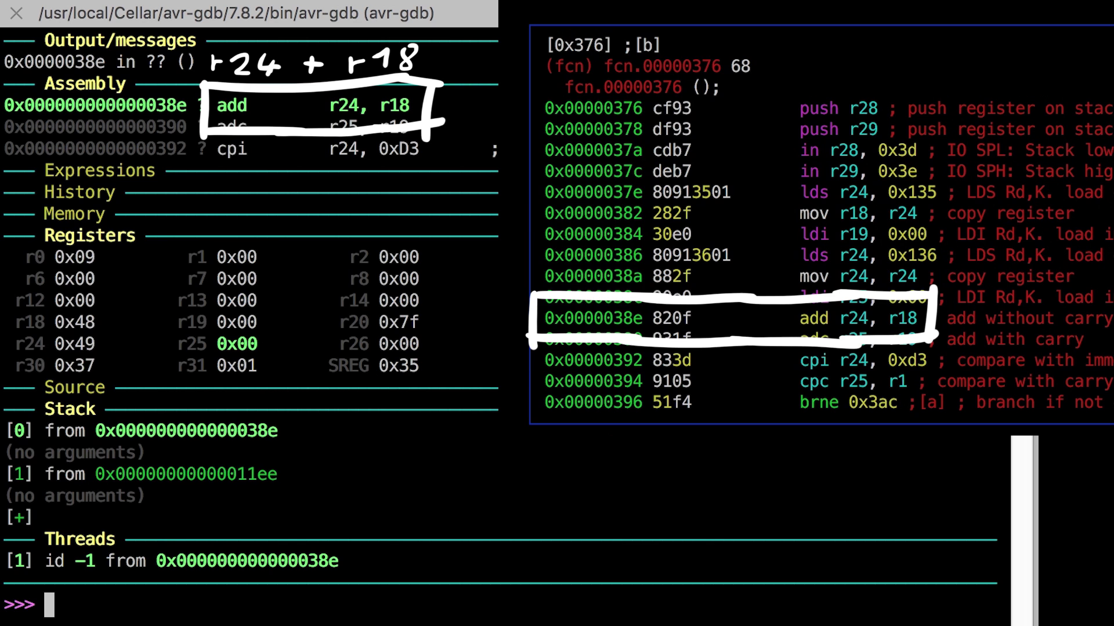
{"action": "key", "text": "Return"}
{"action": "key", "text": "Return"}
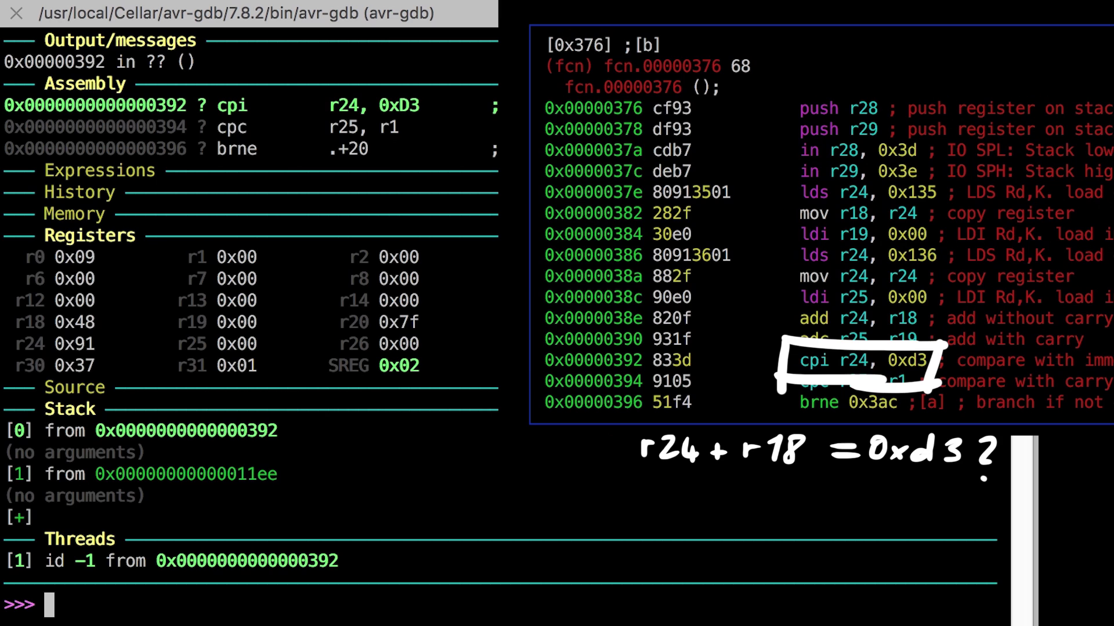
{"action": "key", "text": "Return"}
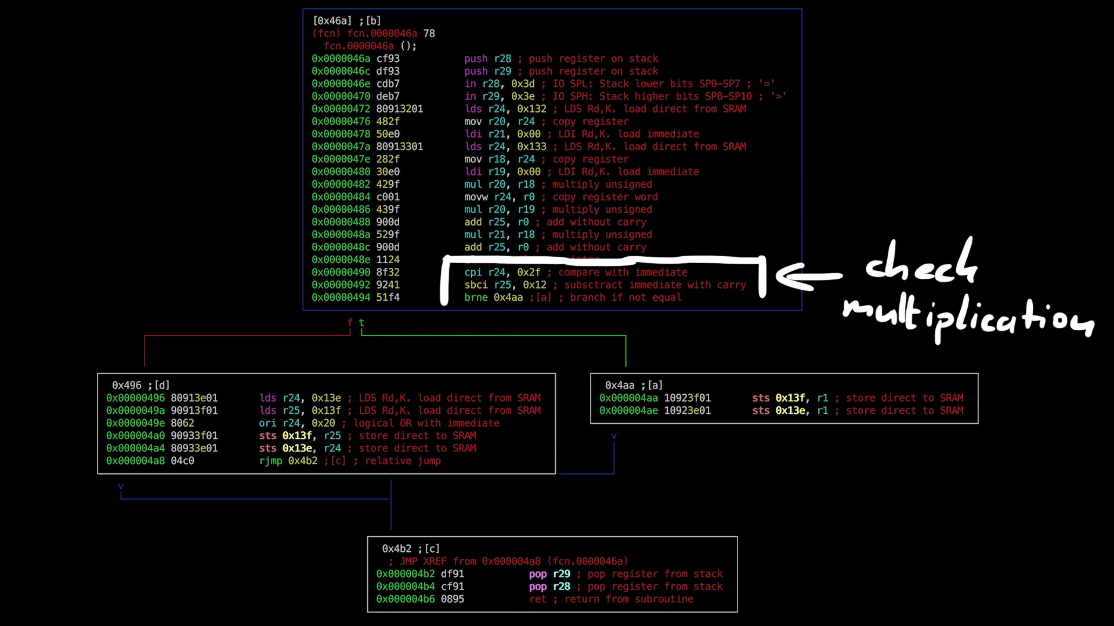
- Print the disassembly up to 0xdff with pD, confirming all 1713 lines
{"action": "key", "text": "Up"}
{"action": "key", "text": "BackSpace"}
{"action": "key", "text": "BackSpace"}
{"action": "key", "text": "BackSpace"}
{"action": "key", "text": "BackSpace"}
{"action": "key", "text": "Return"}
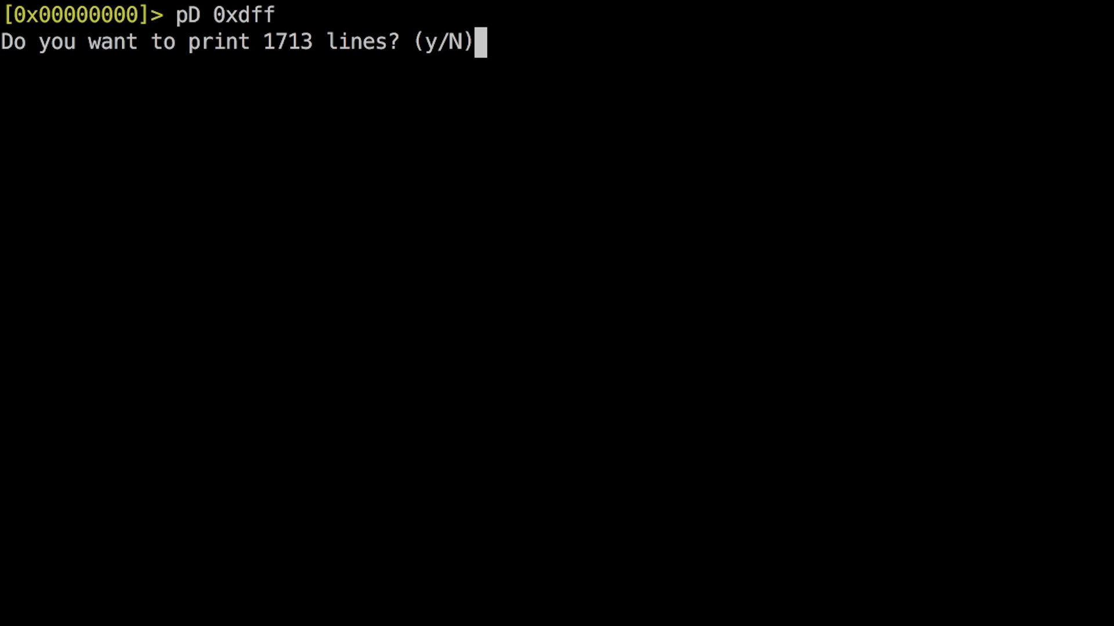
{"action": "key", "text": "y"}
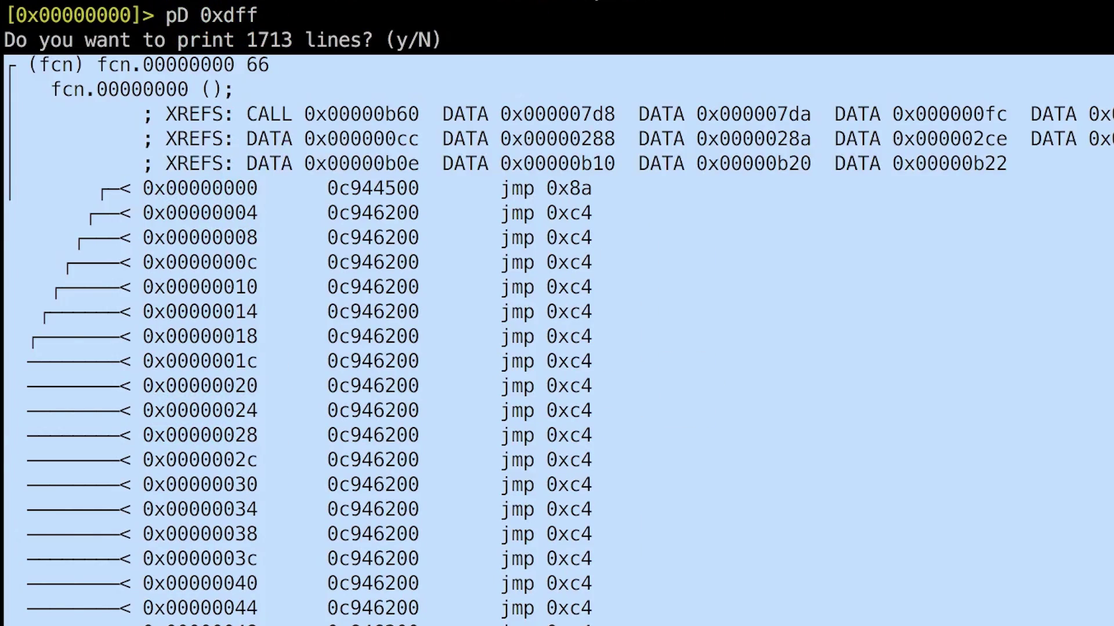
{"action": "scroll", "coordinate": [556, 331], "scroll_direction": "up", "scroll_amount": 15}
{"action": "scroll", "coordinate": [557, 330], "scroll_direction": "up", "scroll_amount": 20}
{"action": "scroll", "coordinate": [558, 331], "scroll_direction": "up", "scroll_amount": 20}
- Regex-search the listing for the lds-lds-compare pattern, matching 12 checks
{"action": "key", "text": "ctrl+f"}
{"action": "type", "text": "(?s)lds r24[a-Z, 0-9;\\.$^]+\\n[a-Z, 0-9;\\.$^|]+\\n[a-Z, 0-9;\\.$^|]+\\n[a-Z, 0-9;\\.$^|]+lds r24"}
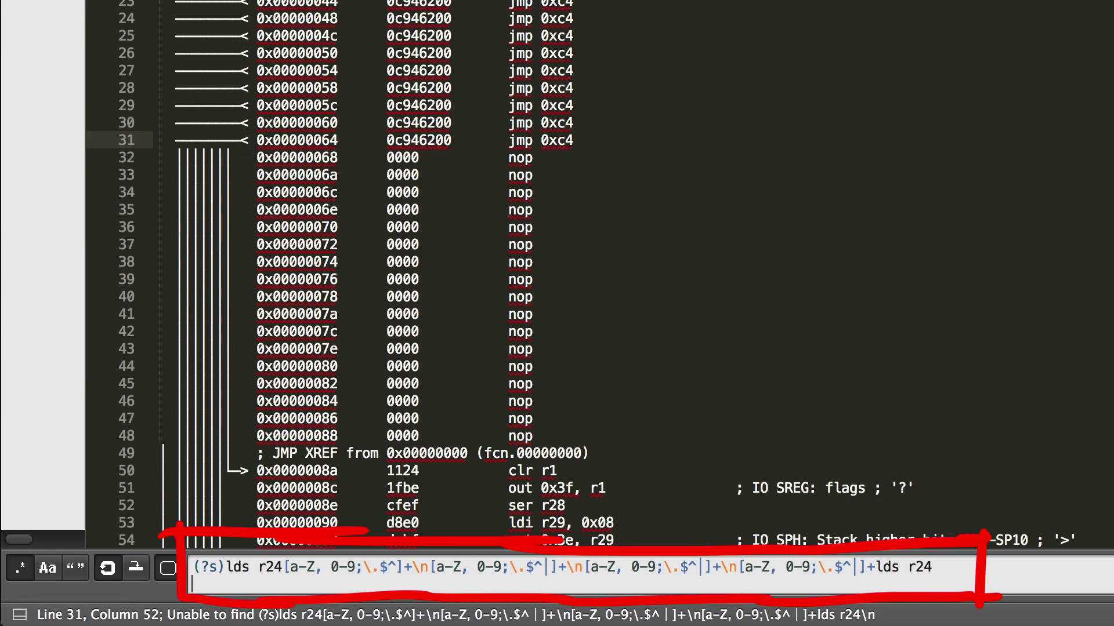
{"action": "key", "text": "BackSpace"}
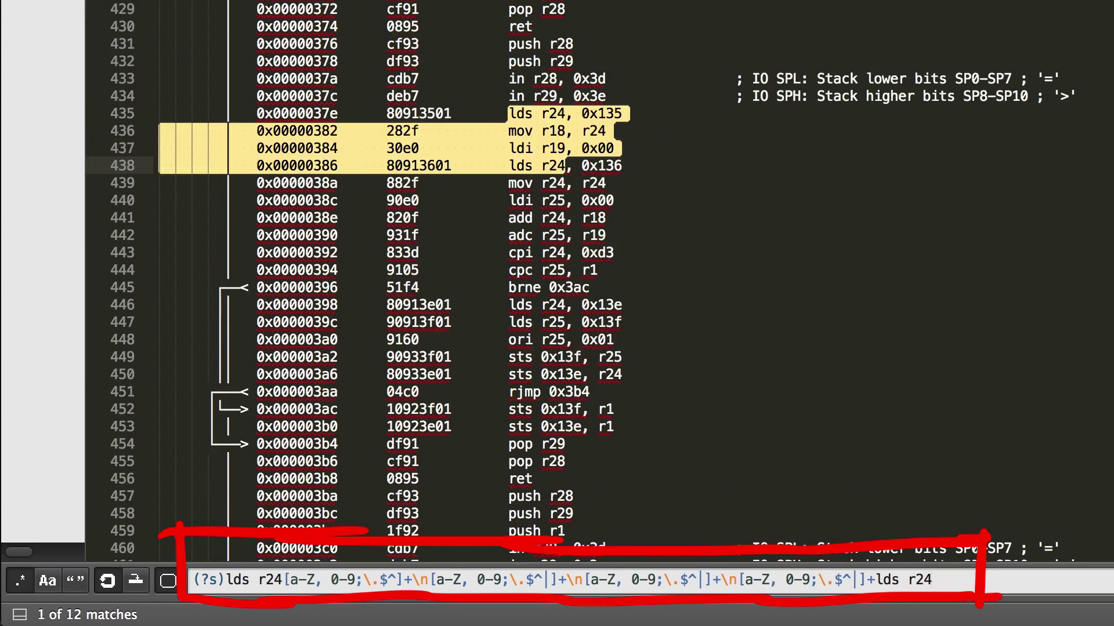
{"action": "key", "text": "Return"}
{"action": "key", "text": "Return"}
{"action": "key", "text": "Return"}
{"action": "key", "text": "Return"}
{"action": "key", "text": "Return"}
{"action": "key", "text": "Escape"}
- Copy a matched check block into a new file and bring up jumpy.py
{"action": "mouse_move", "coordinate": [52, 345]}
{"action": "left_mouse_down"}
{"action": "mouse_move", "coordinate": [345, 510]}
{"action": "mouse_move", "coordinate": [344, 535]}
{"action": "left_mouse_up"}
{"action": "key", "text": "super+c"}
{"action": "key", "text": "super+n"}
{"action": "key", "text": "super+v"}
{"action": "scroll", "coordinate": [557, 313], "scroll_direction": "up", "scroll_amount": 20}
{"action": "scroll", "coordinate": [557, 313], "scroll_direction": "up", "scroll_amount": 20}
{"action": "key", "text": "super+alt+Right"}
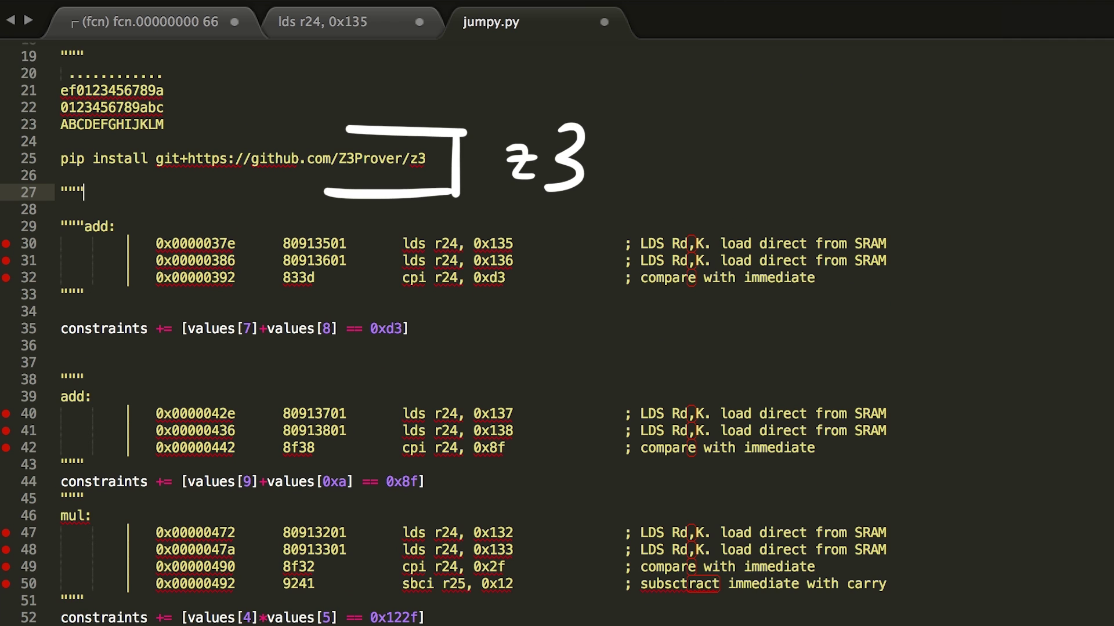
{"action": "scroll", "coordinate": [558, 348], "scroll_direction": "up", "scroll_amount": 6}
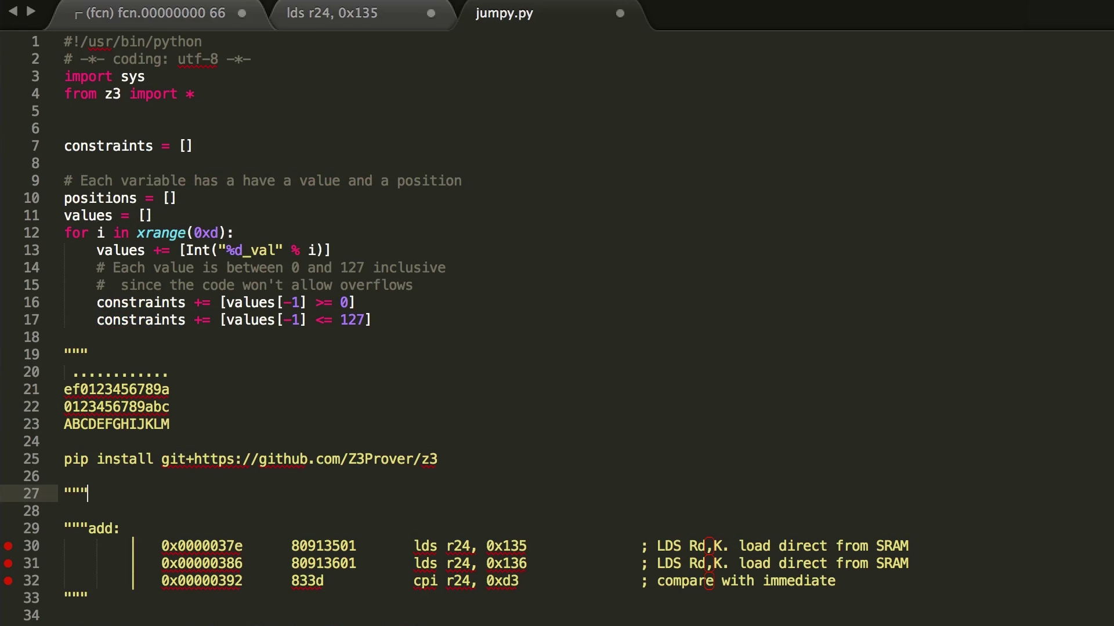
{"action": "scroll", "coordinate": [557, 331], "scroll_direction": "down", "scroll_amount": 7}
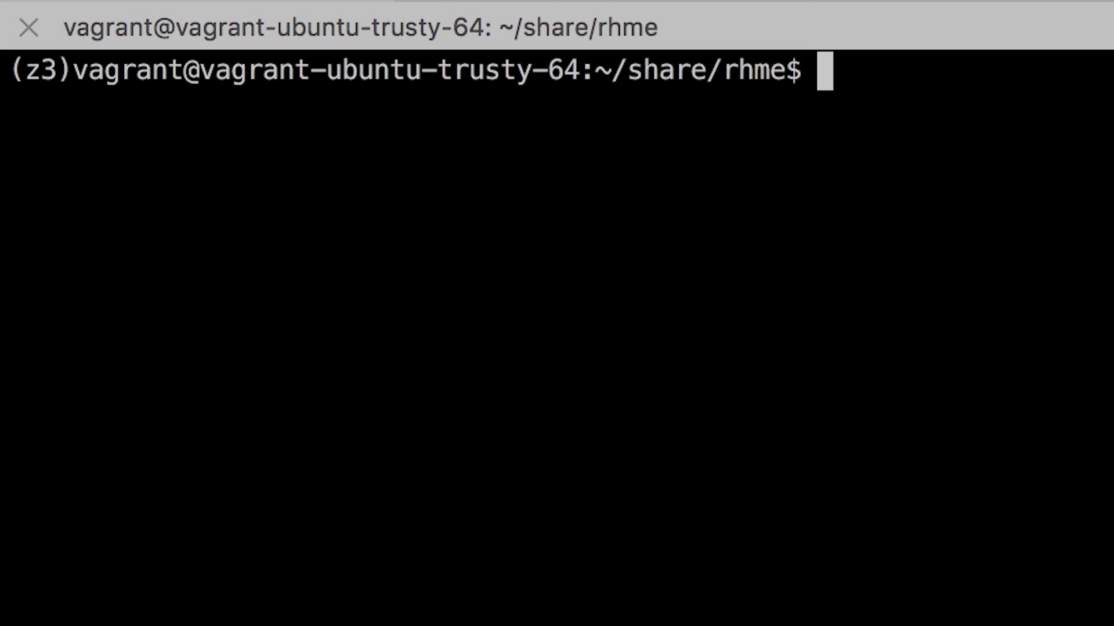
{"action": "type", "text": "python "}
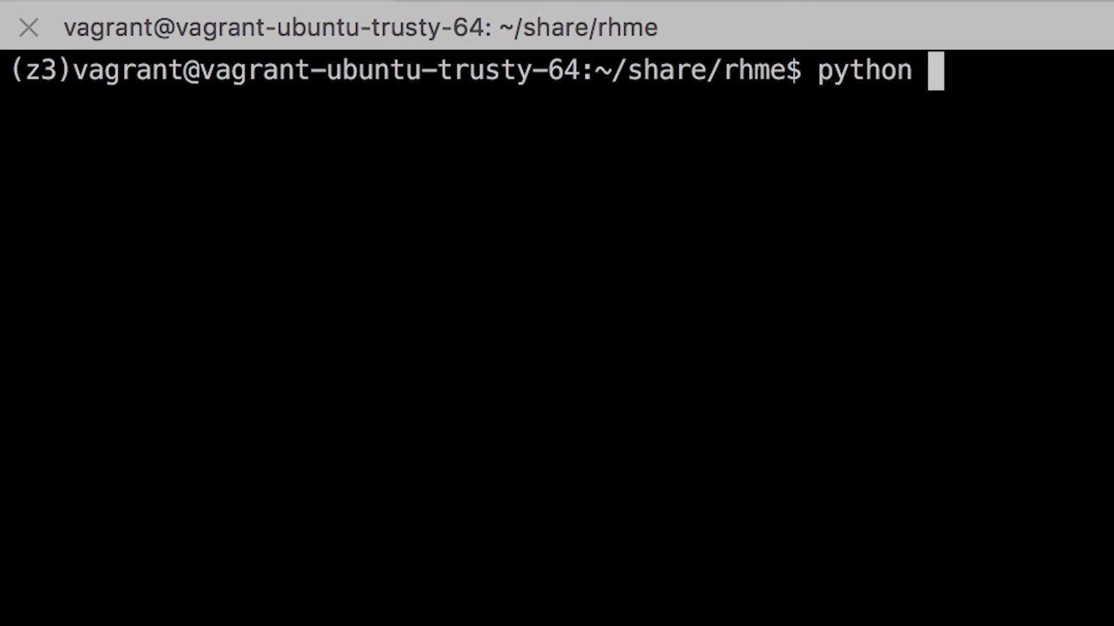
{"action": "type", "text": "jumpy.py"}
{"action": "key", "text": "Return"}
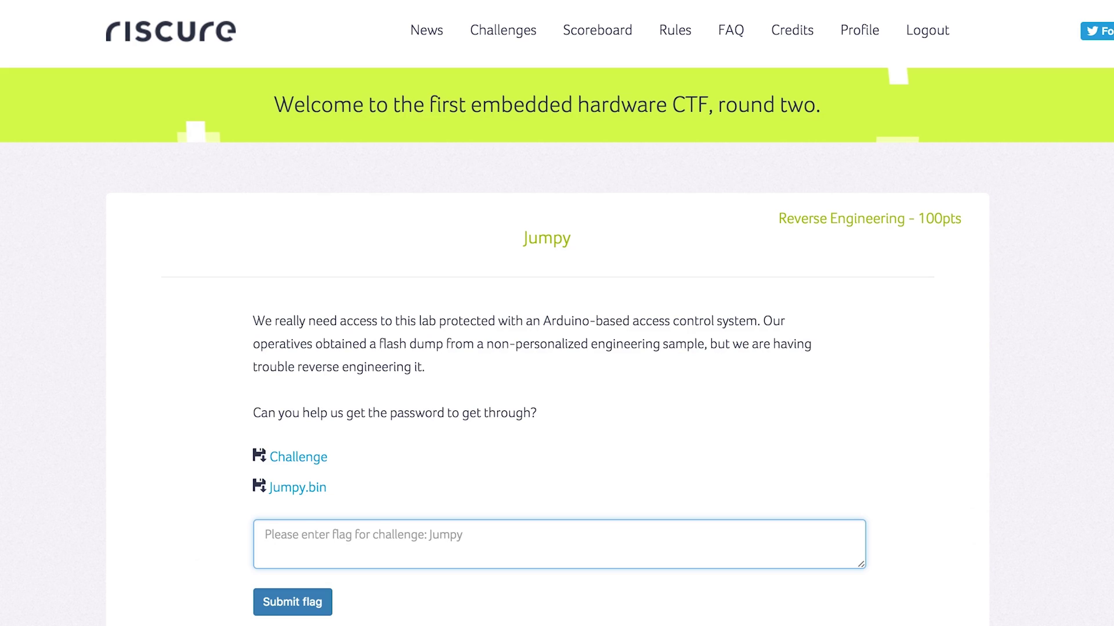
{"action": "key", "text": "ctrl+v"}
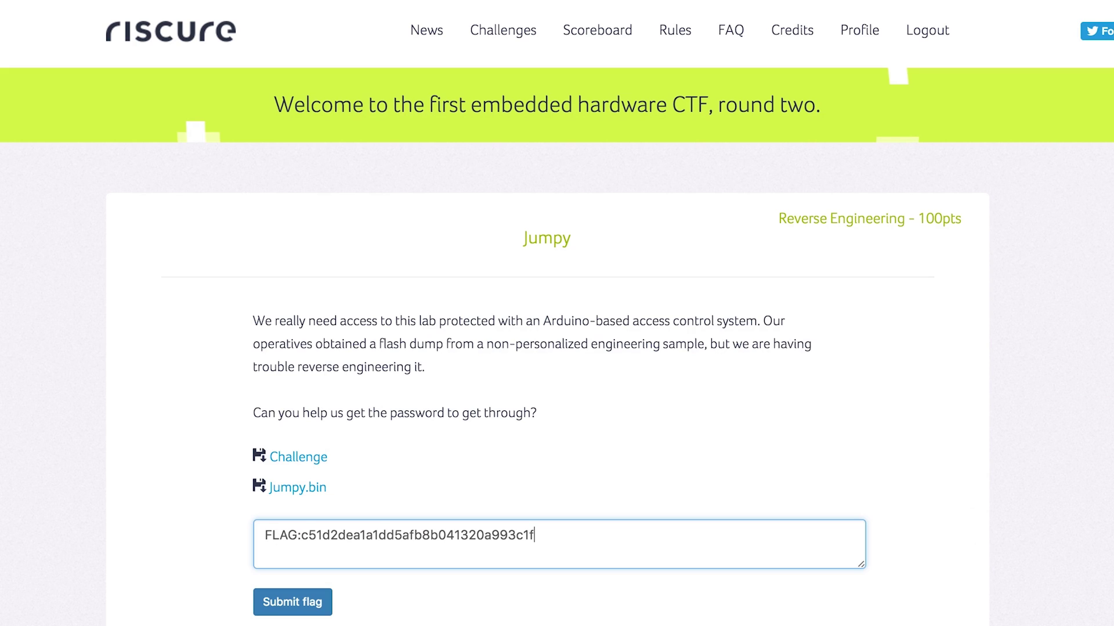
- Submit the pasted Jumpy flag to get 'Congratulations! You got the flag!'
{"action": "key", "text": "Tab"}
{"action": "key", "text": "Return"}
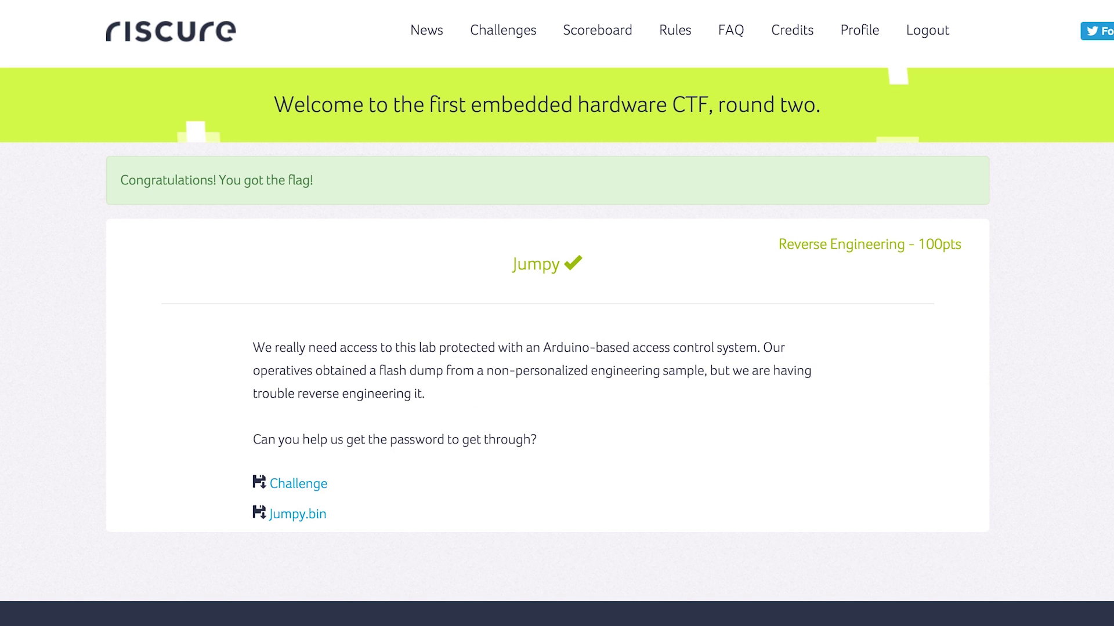